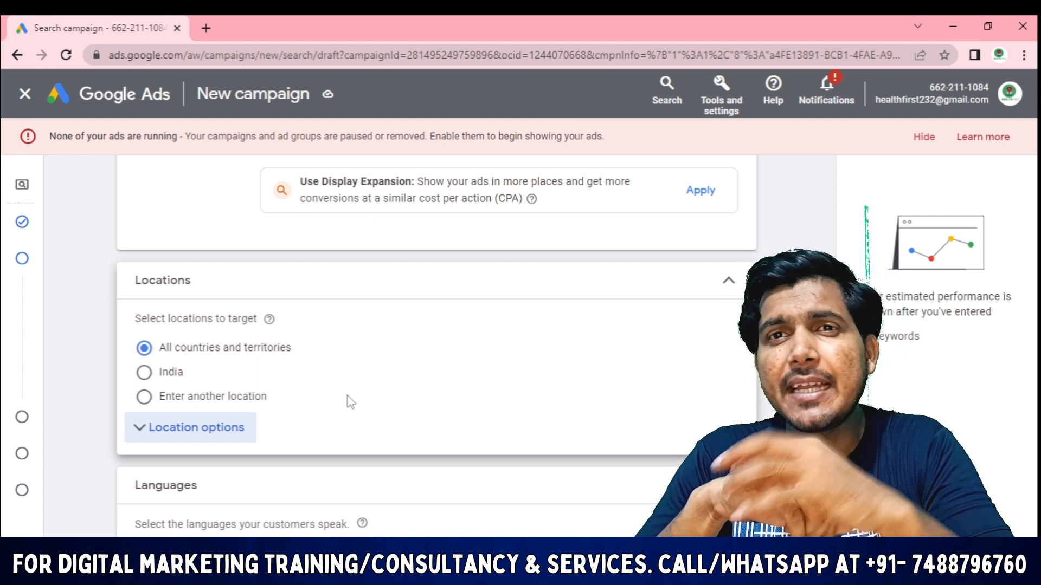
# Set campaign Locations to India, then switch to Enter another location to show the search box
pyautogui.scroll(3, 520, 321)
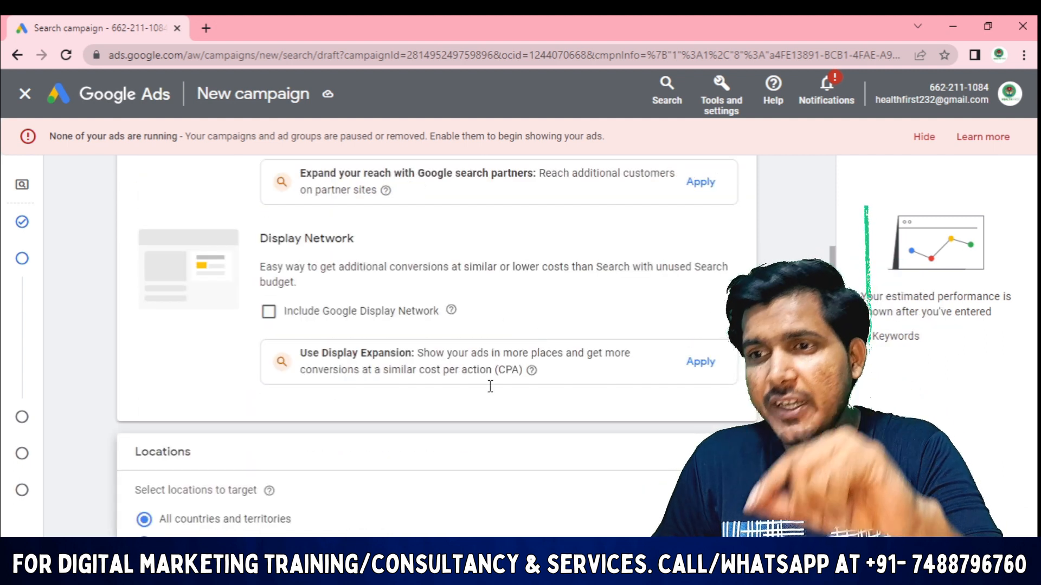
pyautogui.scroll(3, 506, 430)
pyautogui.scroll(1, 505, 431)
pyautogui.scroll(-5, 499, 413)
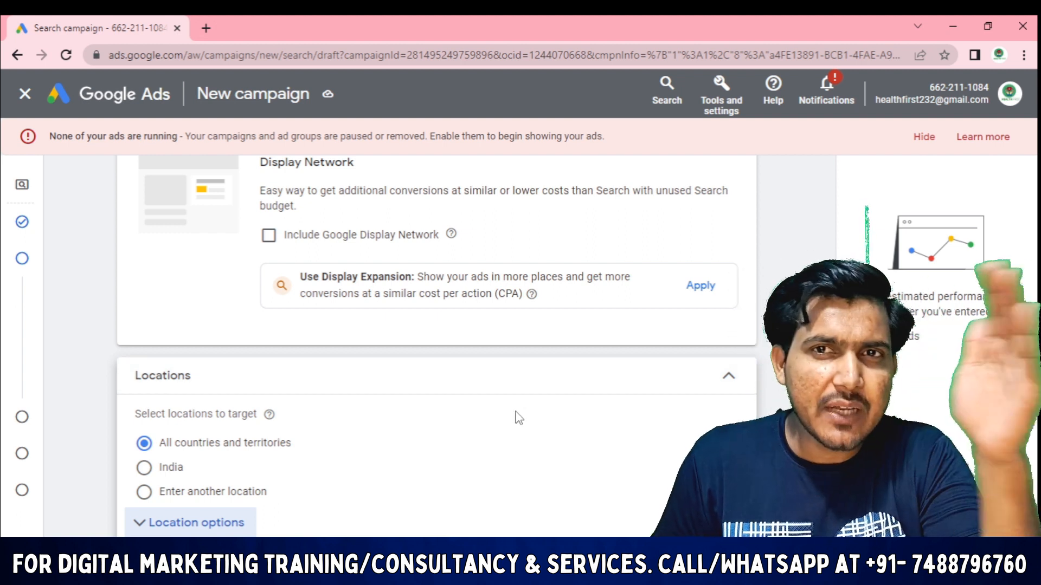
pyautogui.scroll(5, 480, 439)
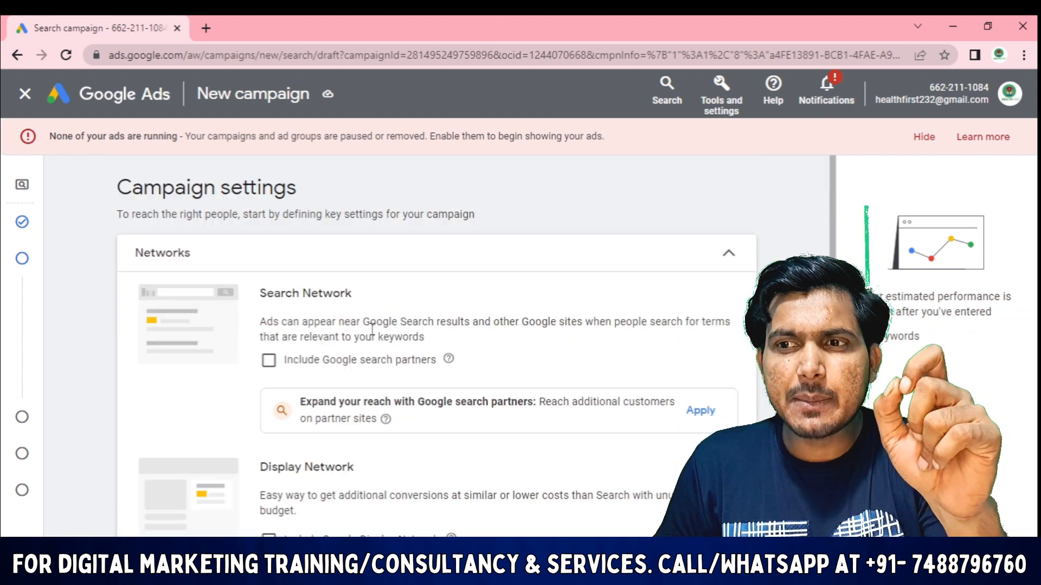
pyautogui.scroll(-5, 430, 409)
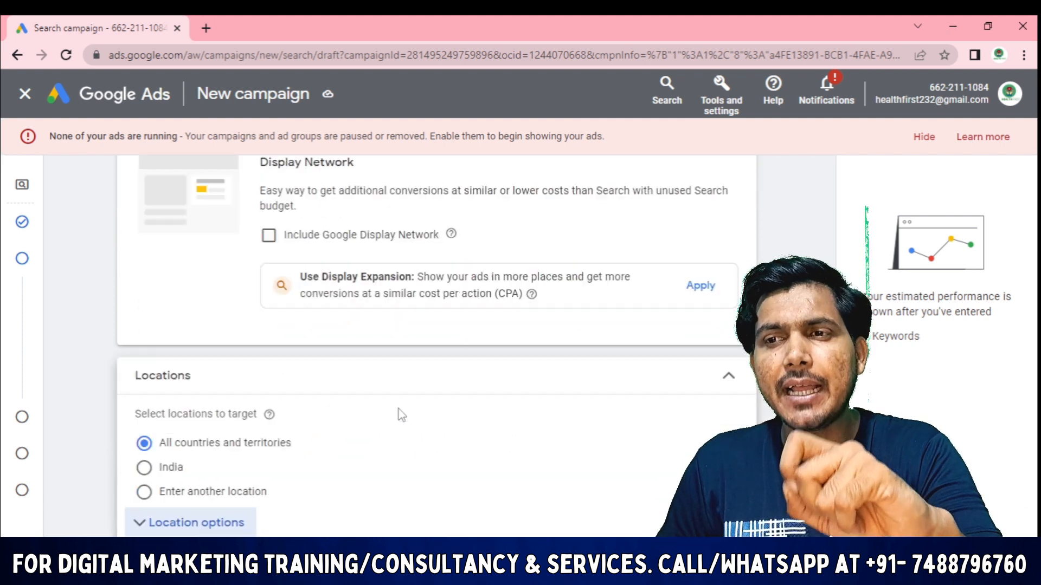
pyautogui.scroll(-3, 404, 412)
pyautogui.scroll(8, 379, 352)
pyautogui.scroll(-5, 361, 402)
pyautogui.scroll(5, 363, 380)
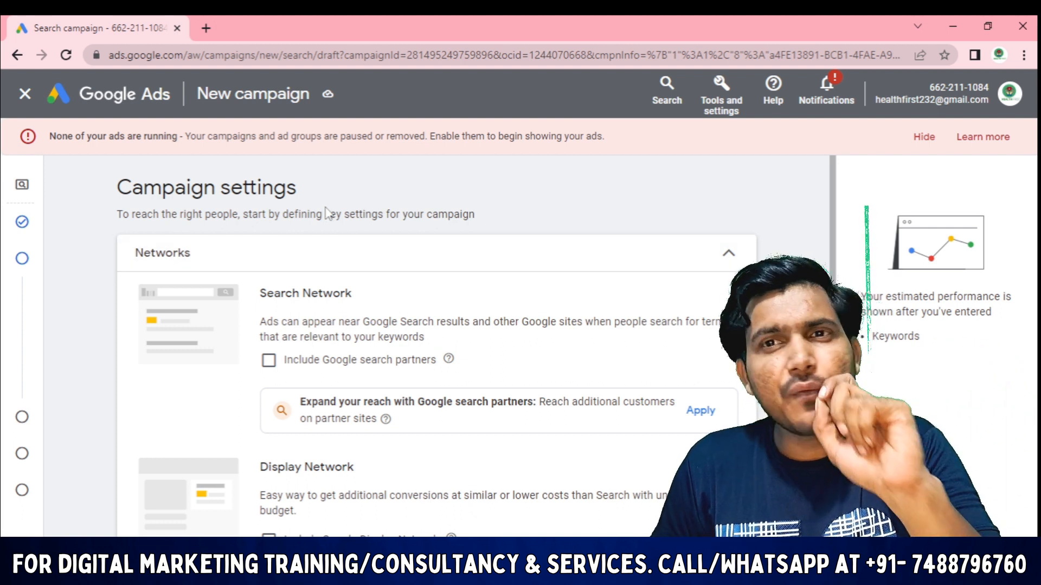
pyautogui.scroll(-1, 360, 232)
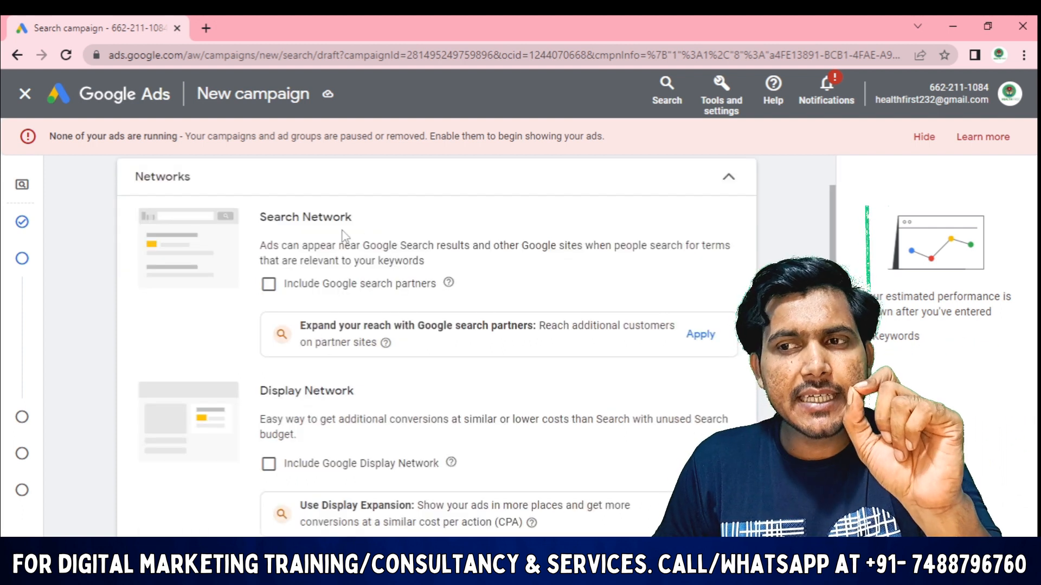
pyautogui.scroll(1, 412, 239)
pyautogui.scroll(-8, 434, 282)
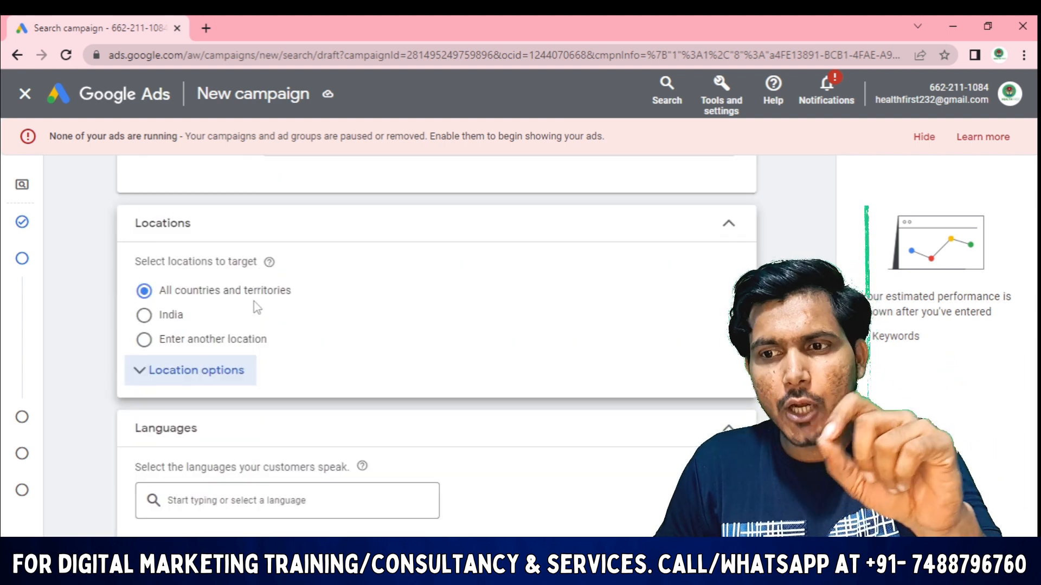
pyautogui.scroll(-3, 362, 429)
pyautogui.scroll(-1, 362, 430)
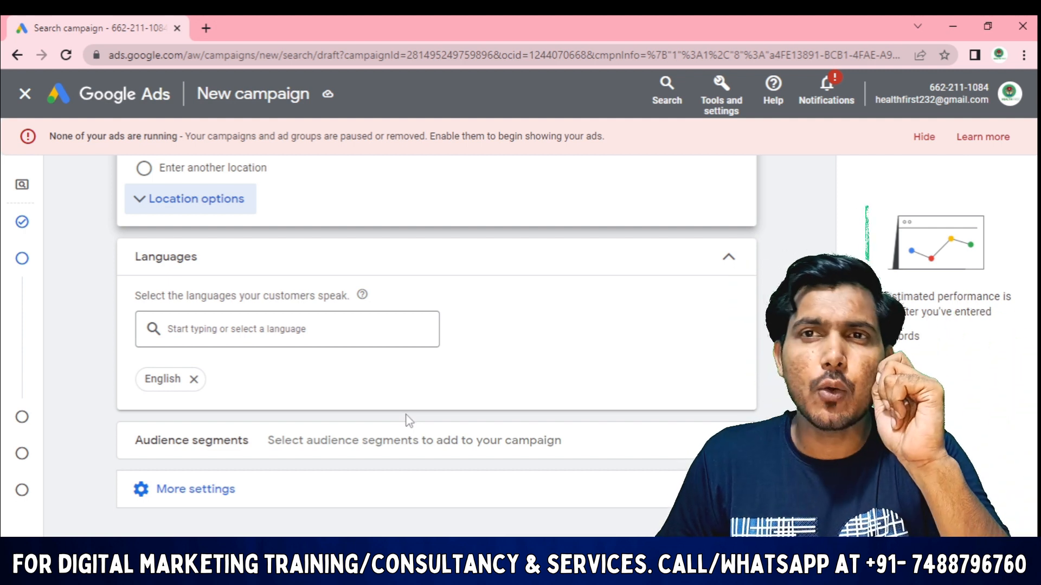
pyautogui.scroll(3, 409, 420)
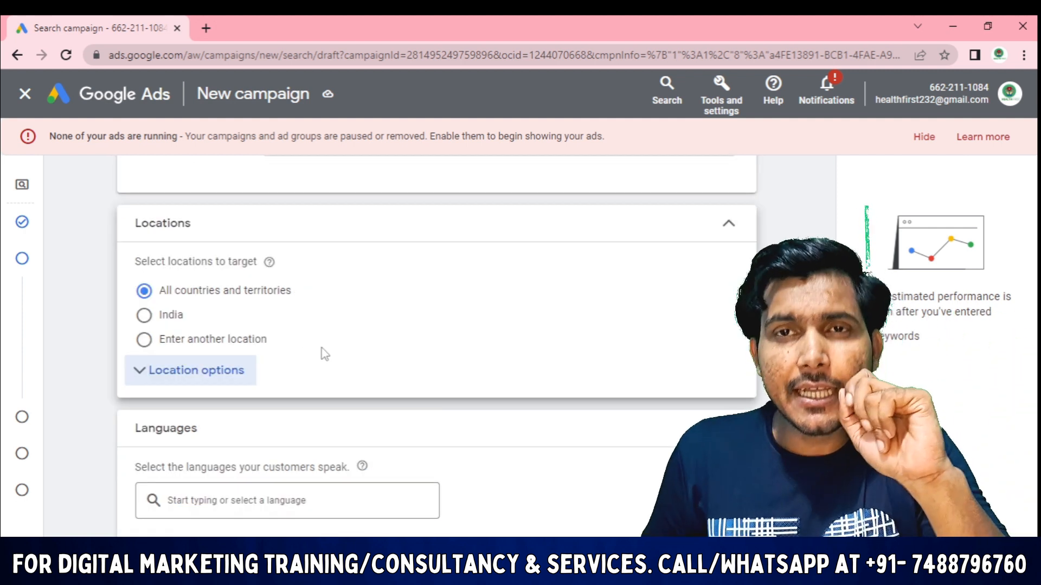
pyautogui.scroll(-1, 234, 298)
pyautogui.scroll(4, 330, 239)
pyautogui.scroll(5, 353, 241)
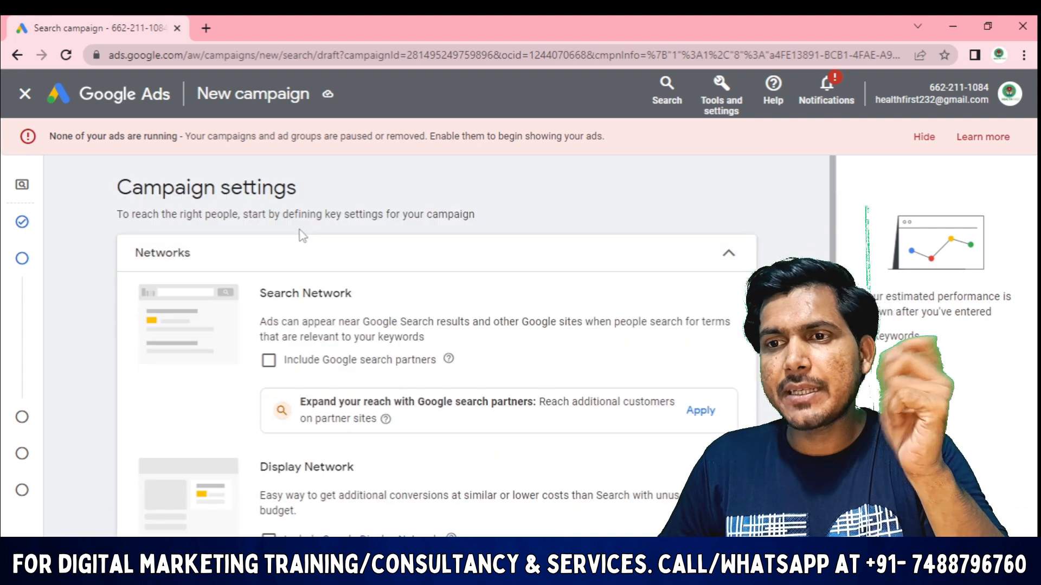
pyautogui.scroll(-3, 274, 358)
pyautogui.scroll(-6, 275, 358)
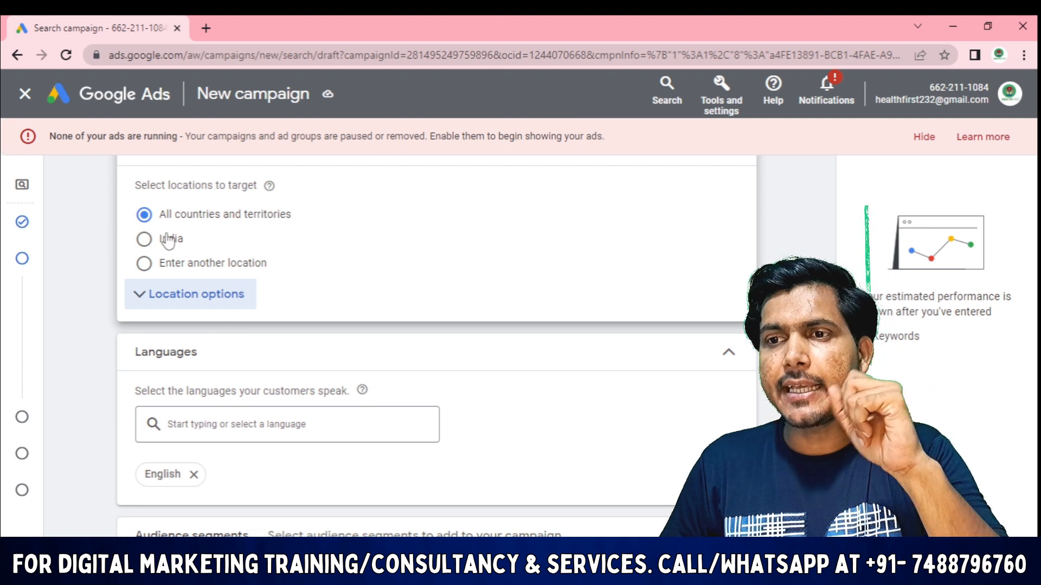
pyautogui.scroll(1, 163, 237)
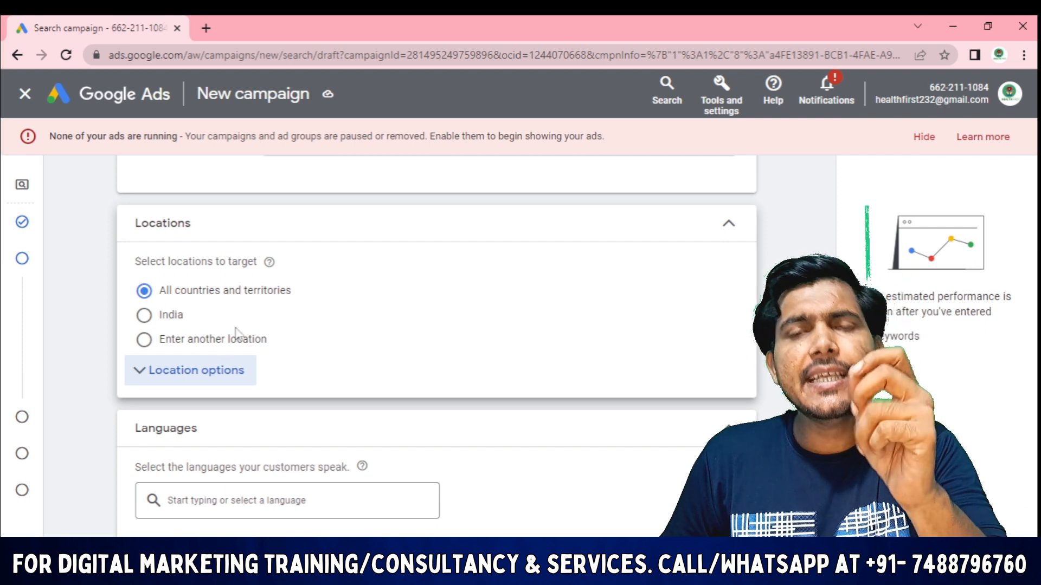
pyautogui.moveTo(269, 263)
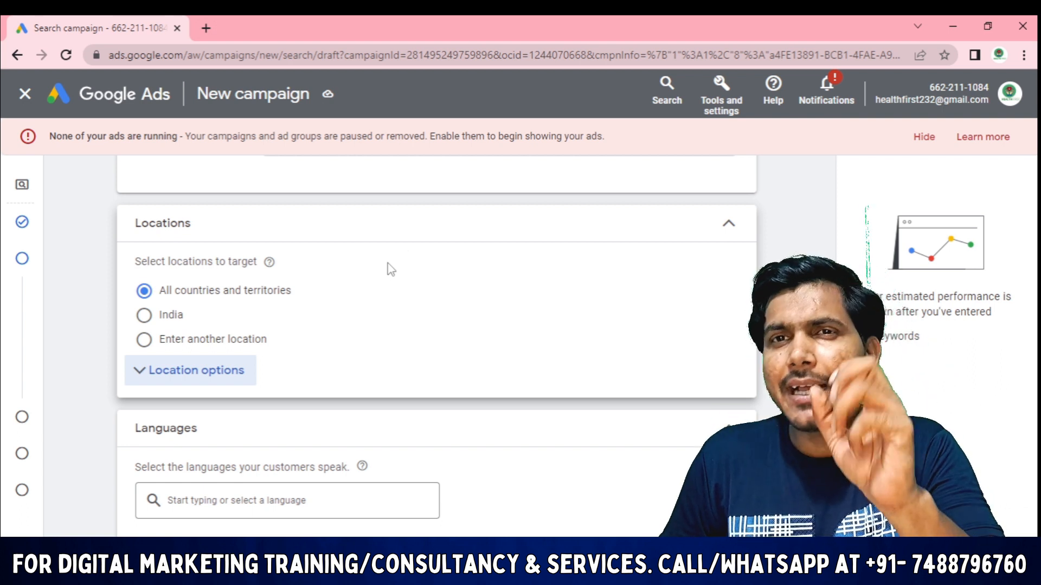
pyautogui.click(144, 319)
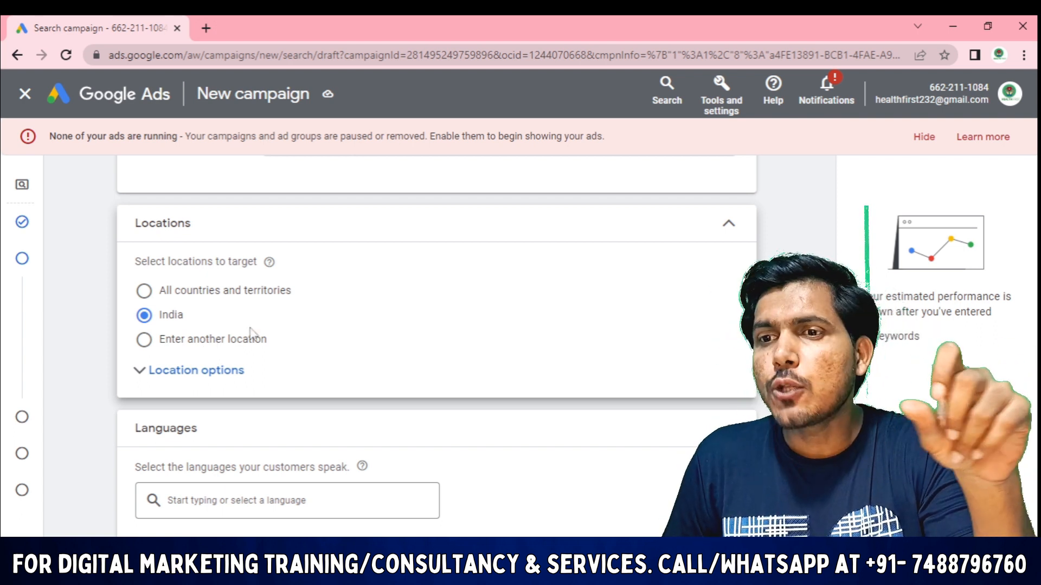
pyautogui.click(164, 337)
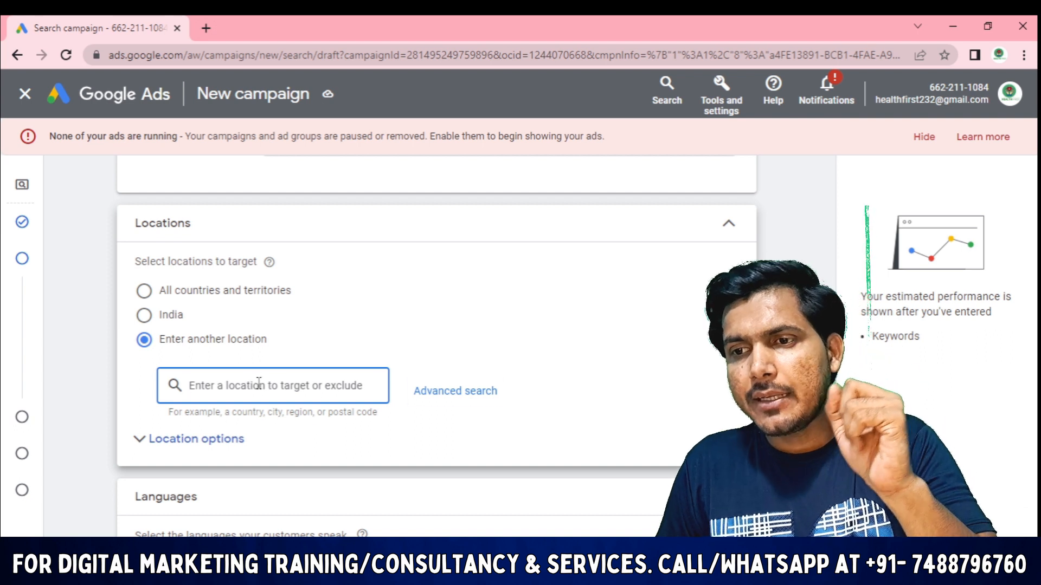
# Search 'new delhi' and target New Delhi, Delhi, India city (reach 11,700,000)
pyautogui.write('new delhi')
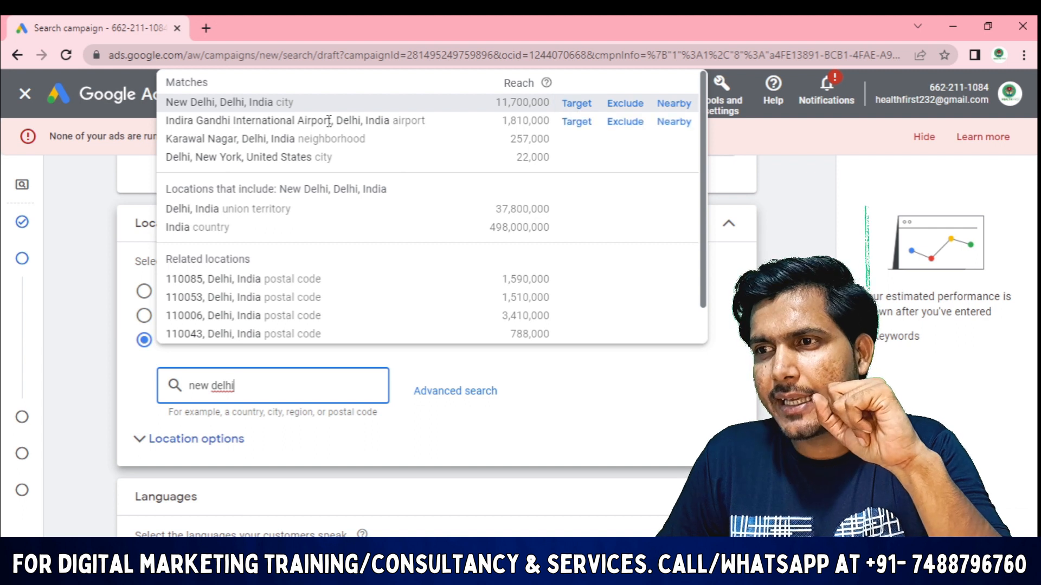
pyautogui.moveTo(494, 103); pyautogui.dragTo(552, 106)
pyautogui.click(577, 103)
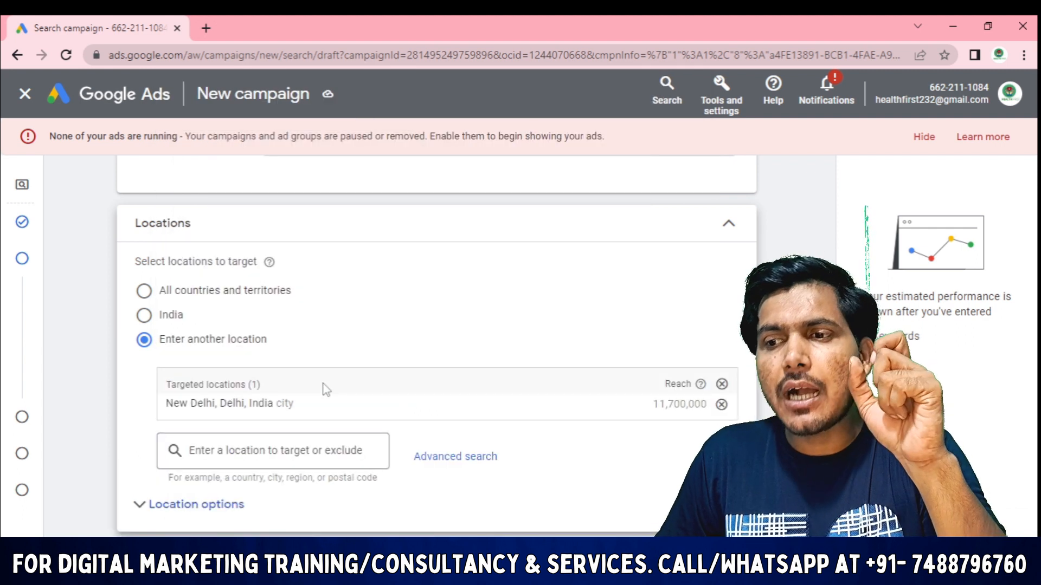
pyautogui.click(369, 453)
pyautogui.write('n')
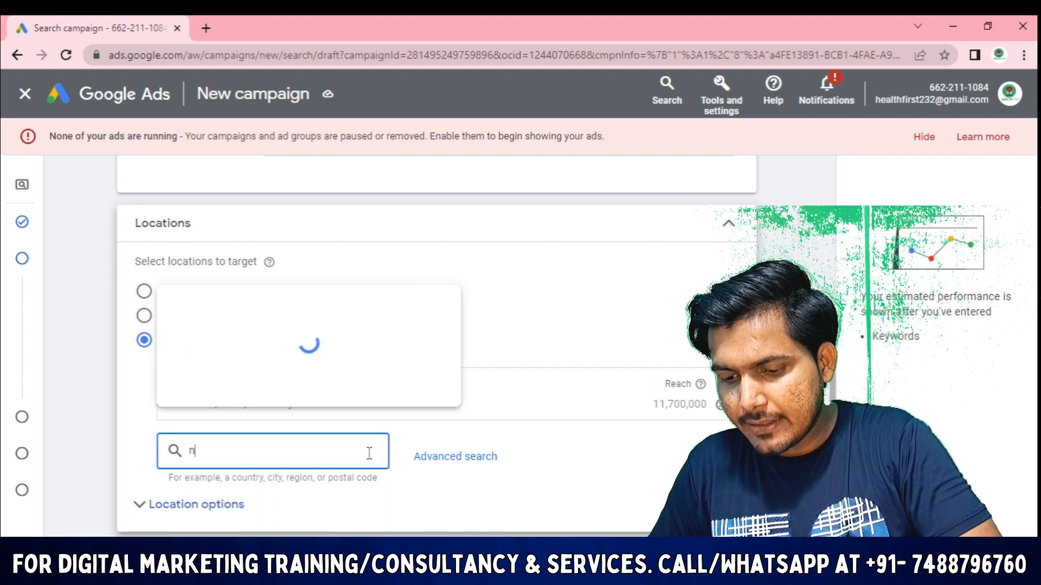
pyautogui.write('ew delhi')
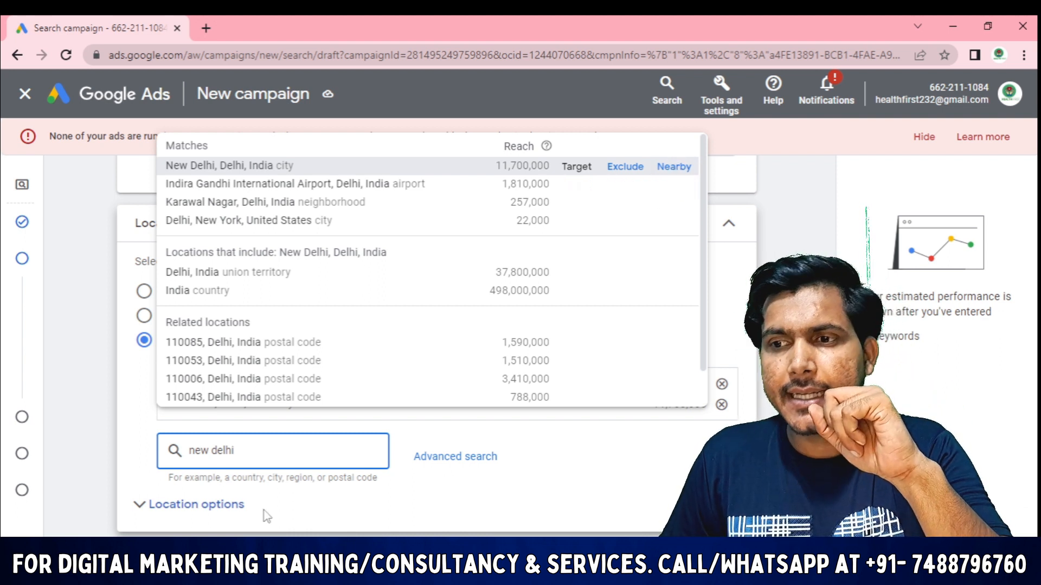
pyautogui.click(573, 465)
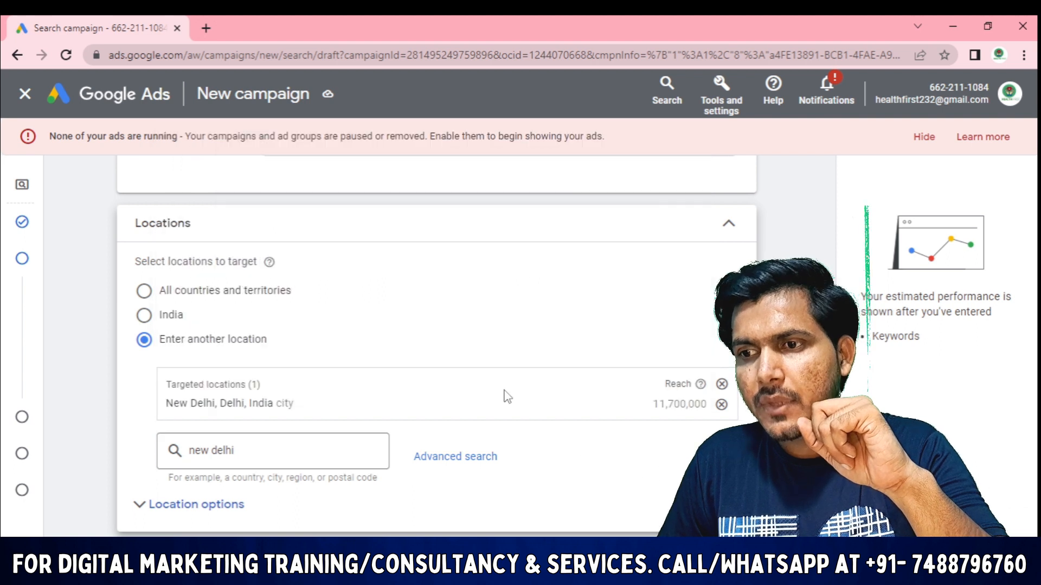
# Open Advanced search under the location box for the map-based location search
pyautogui.click(448, 464)
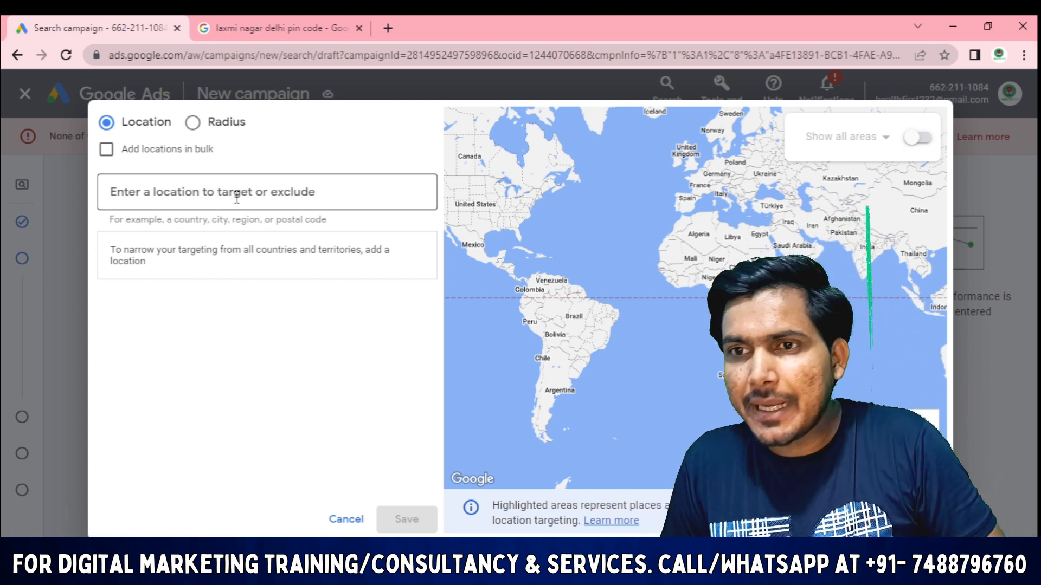
# Search 'laxmi nagar delhi' and target postal code 110092, Delhi, India
pyautogui.click(236, 195)
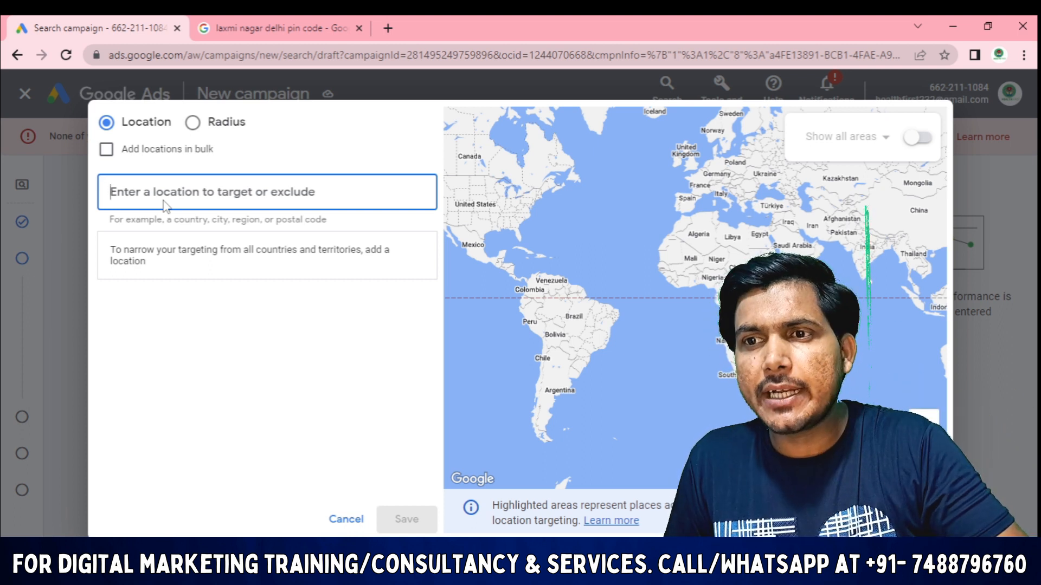
pyautogui.write('la')
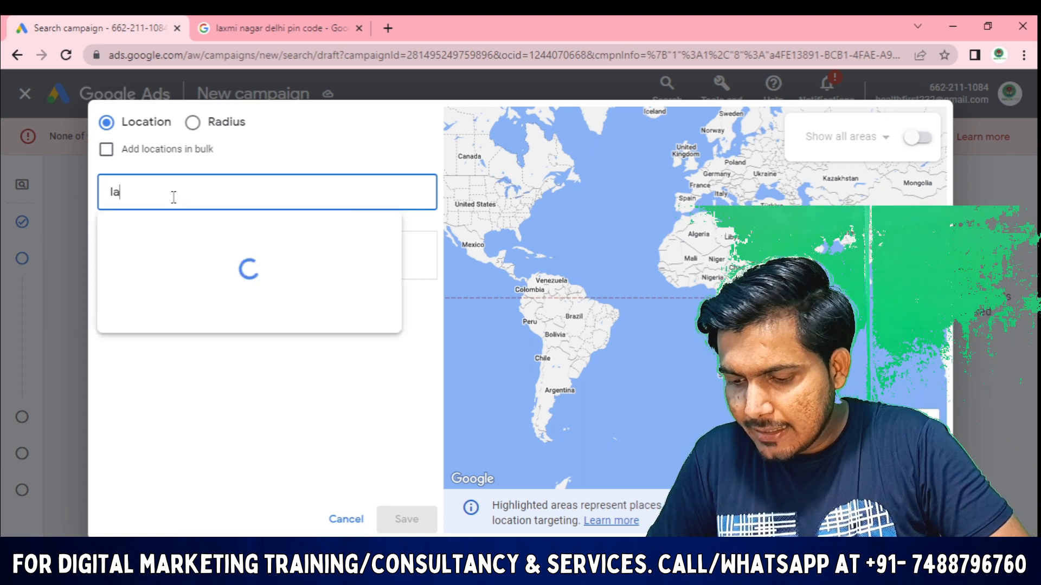
pyautogui.write('xmi ')
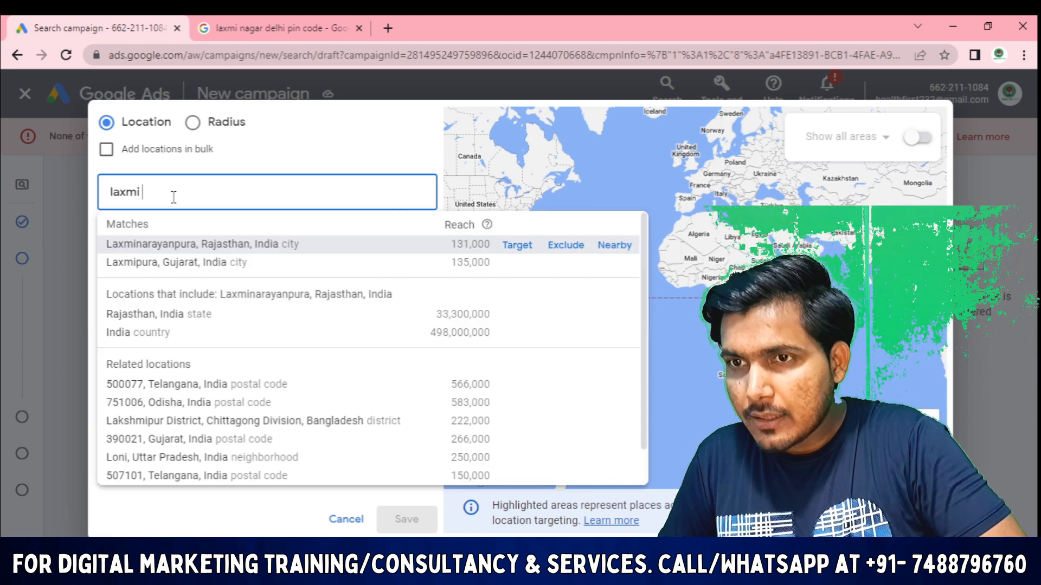
pyautogui.write('nagar')
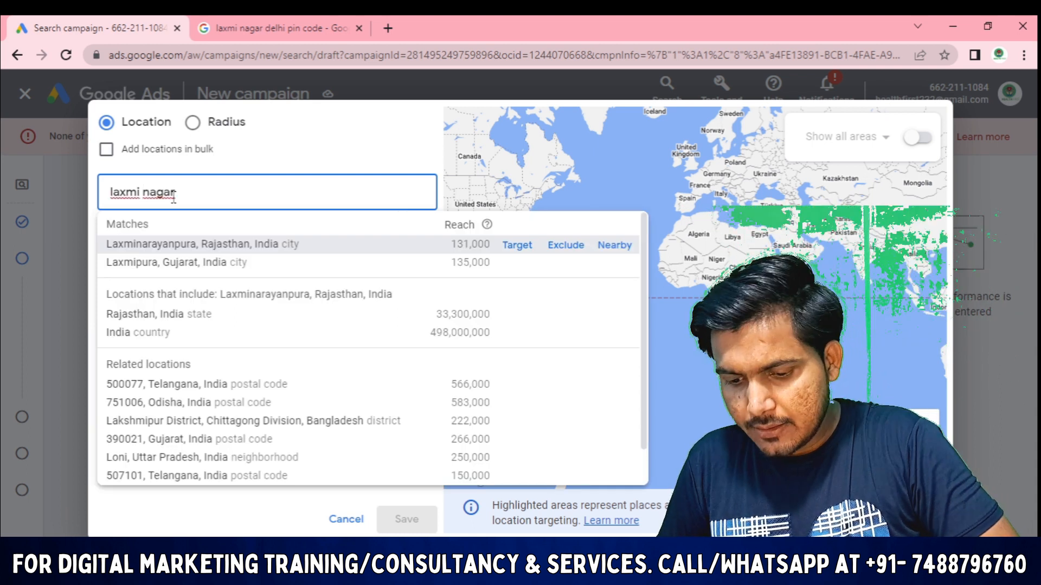
pyautogui.write(' delhi')
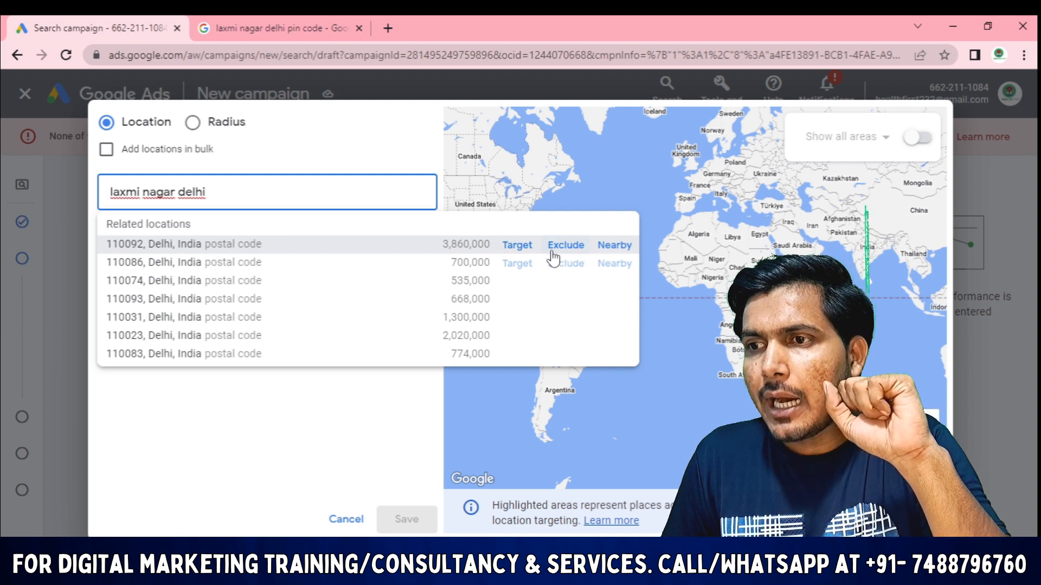
pyautogui.click(516, 250)
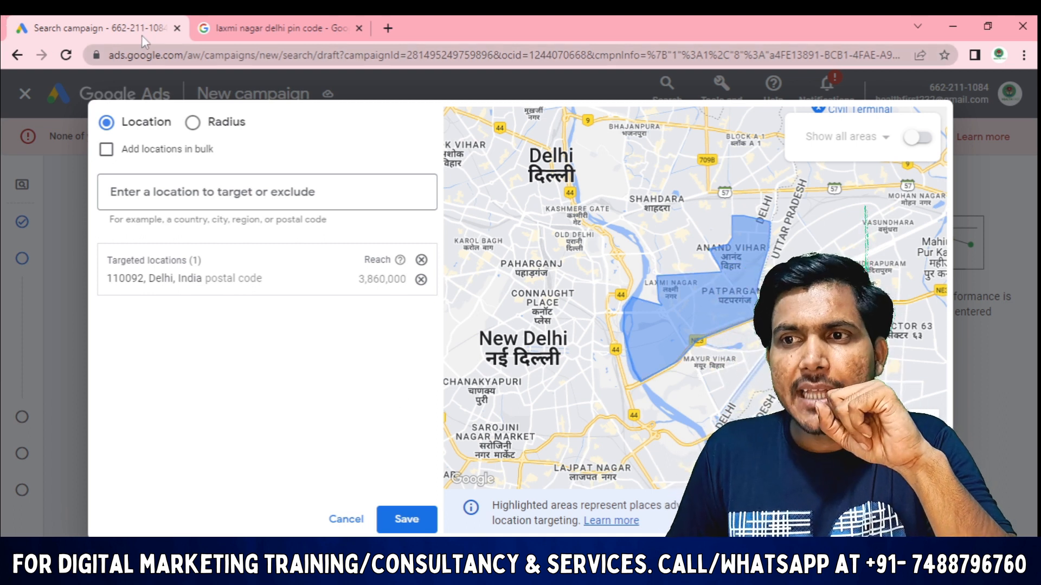
# Set a 10 km radius in the Radius settings, then close them back to locations
pyautogui.click(196, 129)
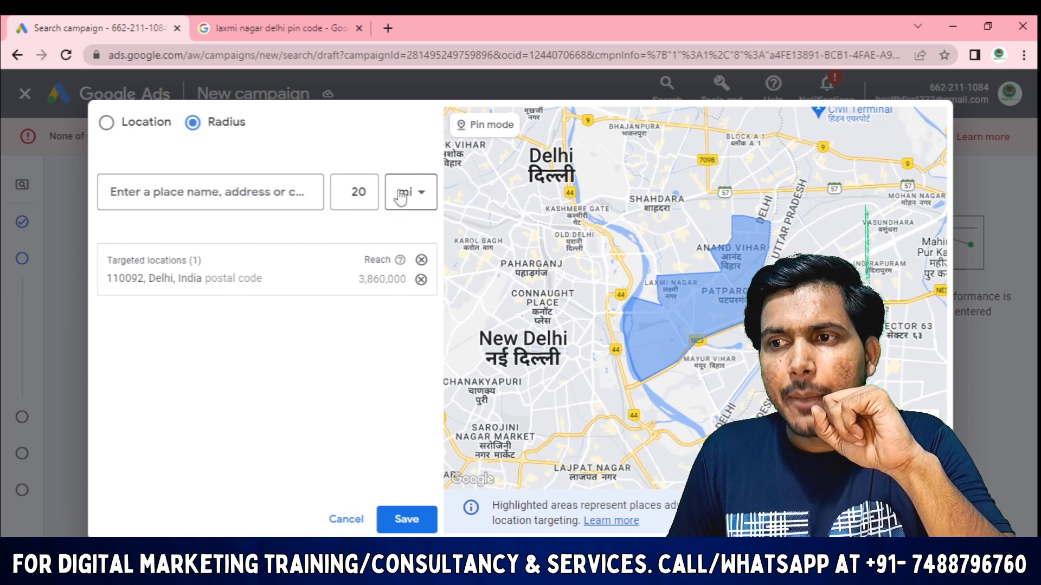
pyautogui.click(422, 200)
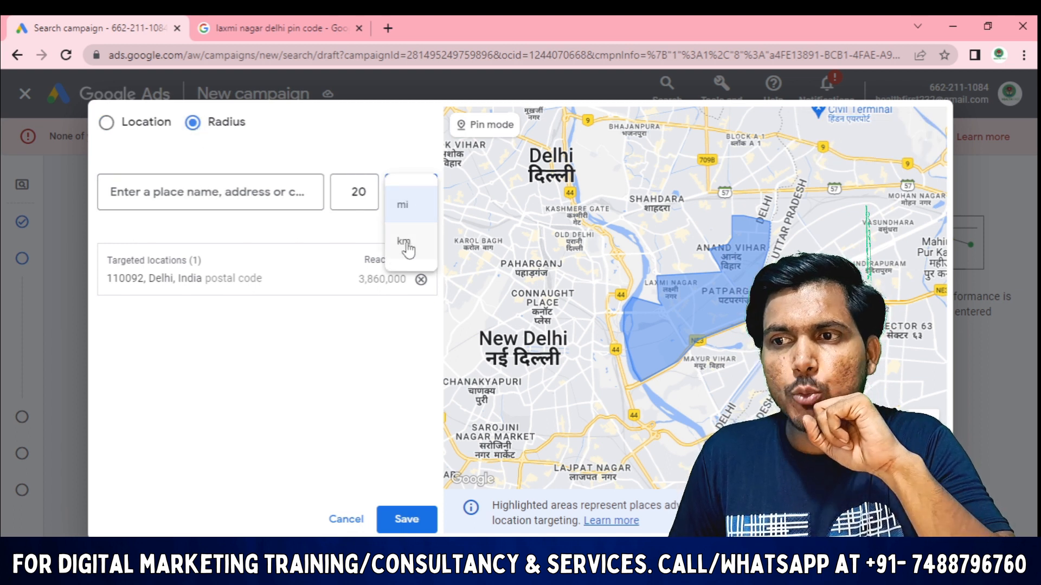
pyautogui.click(404, 242)
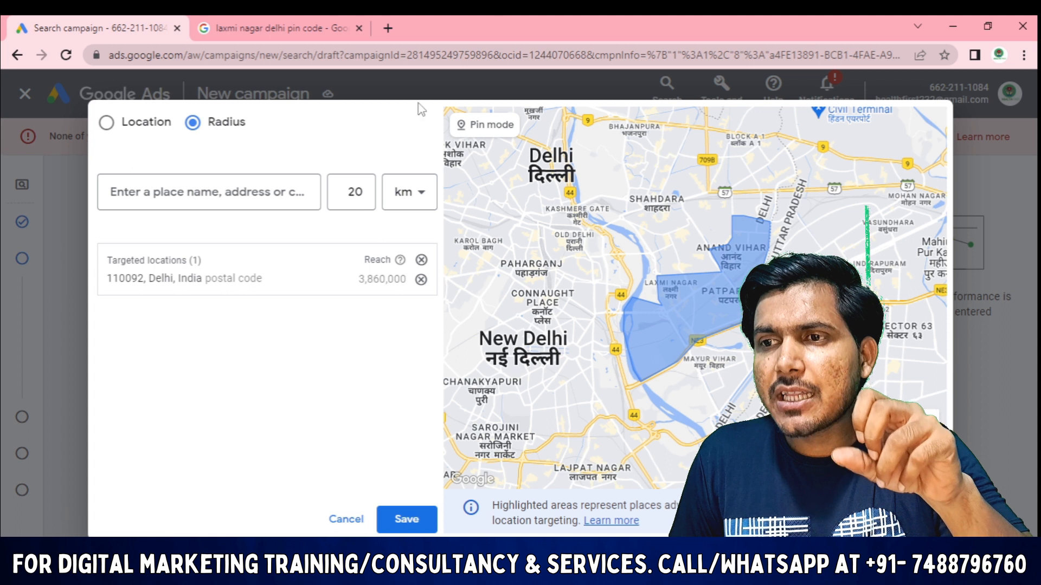
pyautogui.click(366, 203)
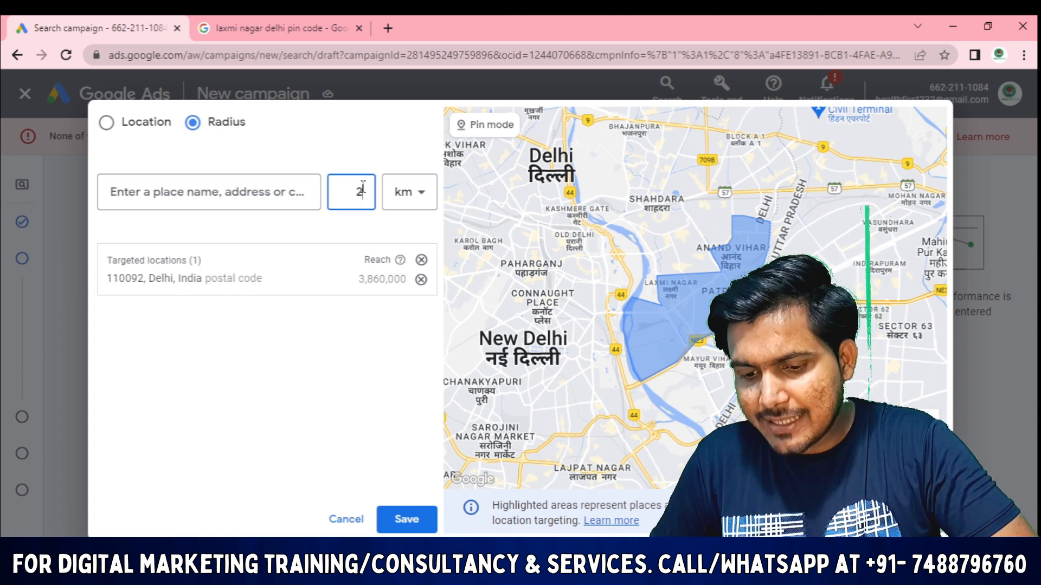
pyautogui.press('BackSpace')
pyautogui.write('10')
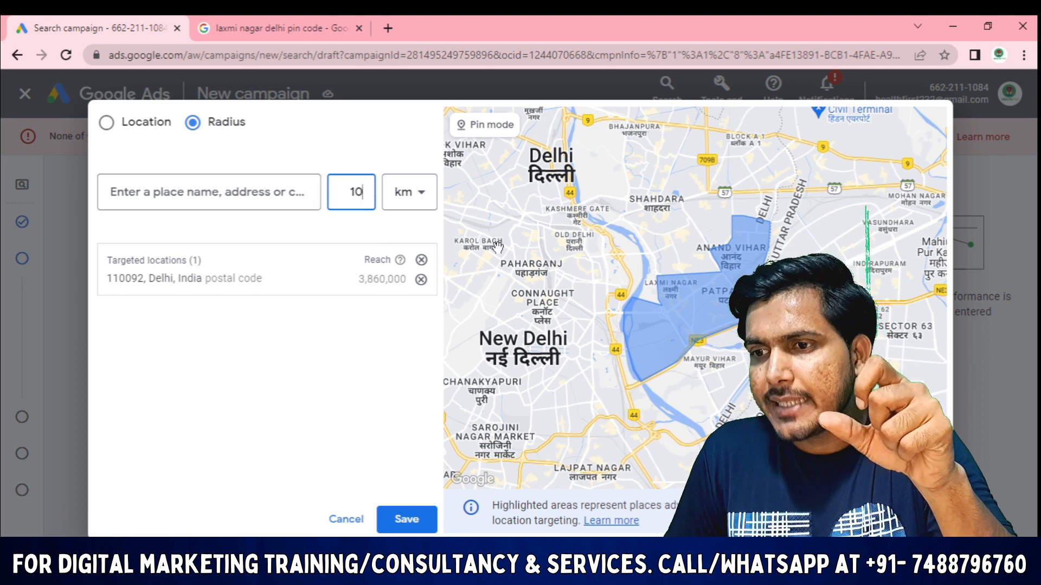
pyautogui.click(407, 521)
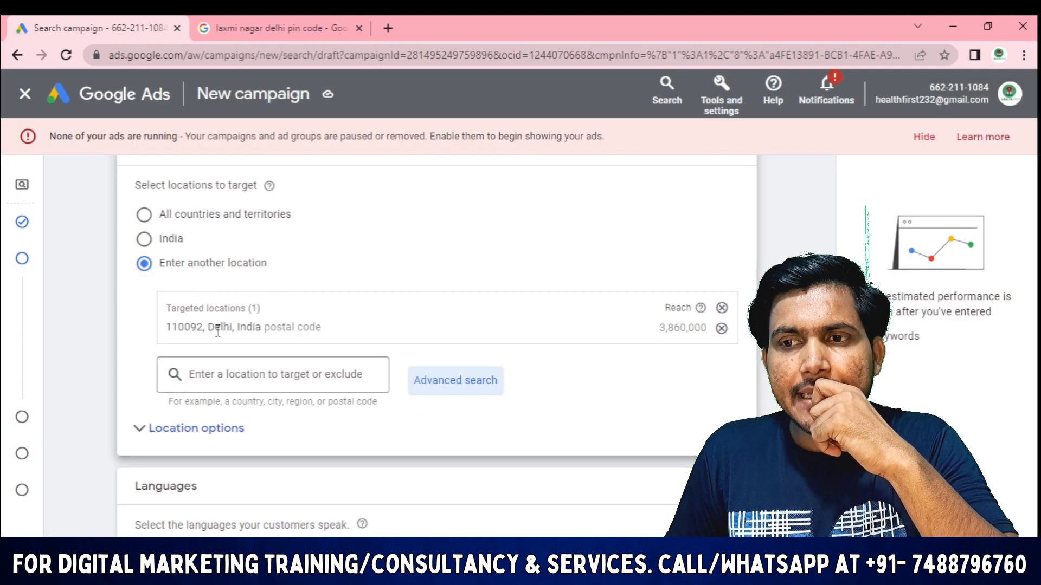
# Remove postal code 110092 (reach 3,860,000) from targeted locations and reopen Advanced search
pyautogui.moveTo(202, 327); pyautogui.dragTo(166, 327)
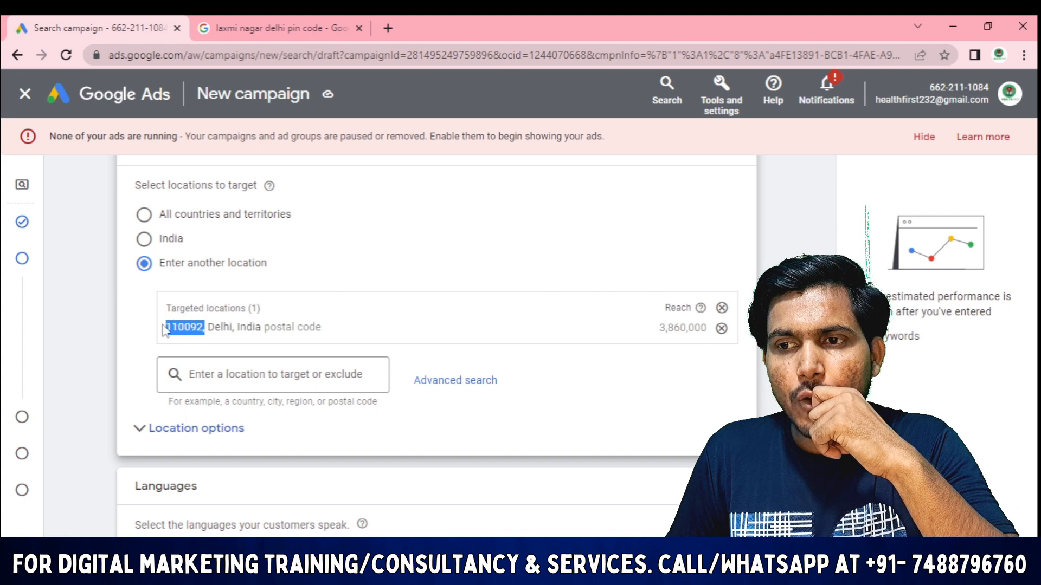
pyautogui.click(661, 331)
pyautogui.moveTo(661, 329); pyautogui.dragTo(708, 332)
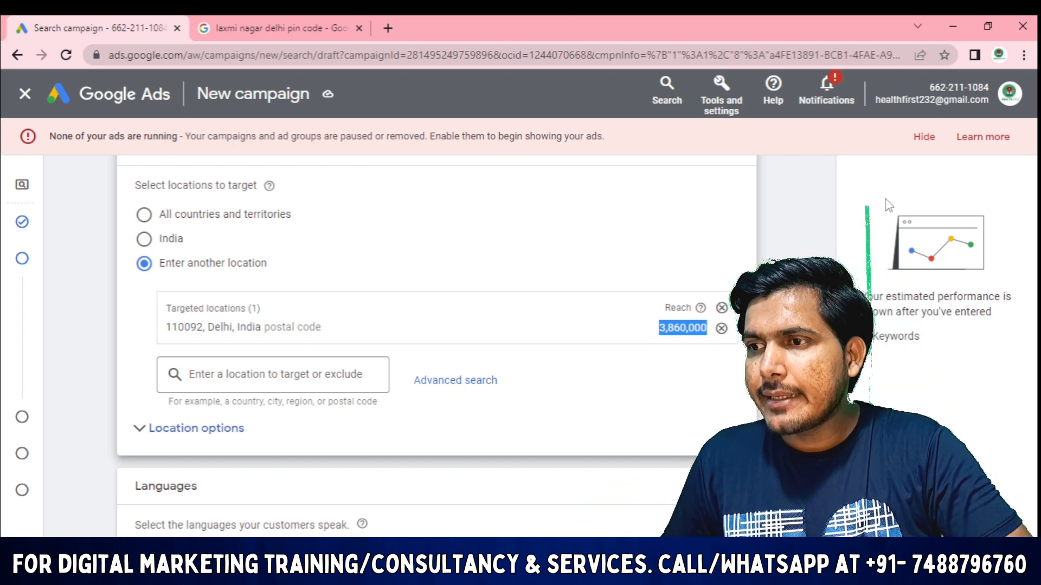
pyautogui.click(722, 327)
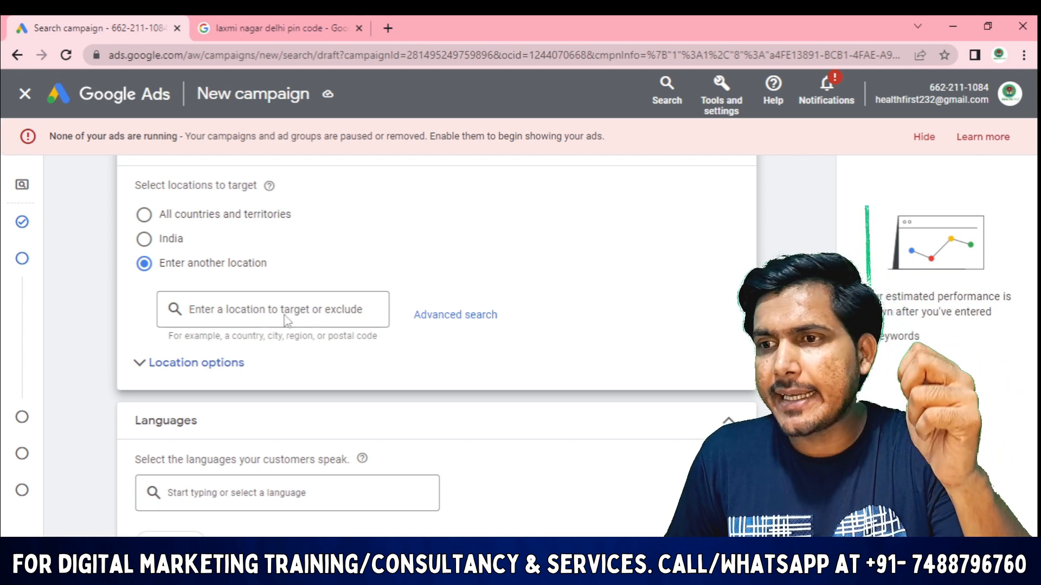
pyautogui.click(451, 315)
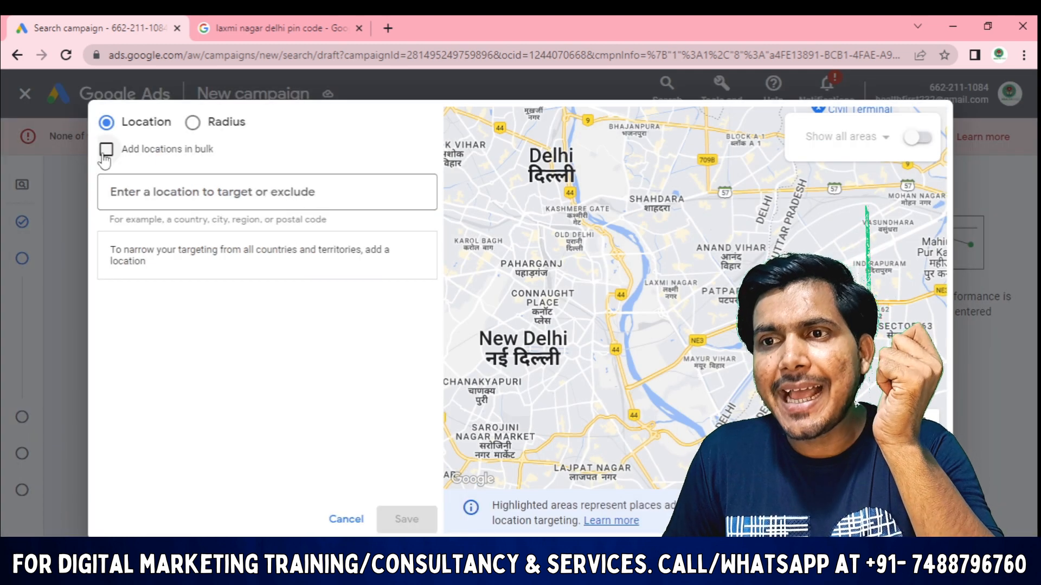
# Enable Add locations in bulk and paste 110092 copied from the Laxmi Nagar pin code results
pyautogui.click(107, 149)
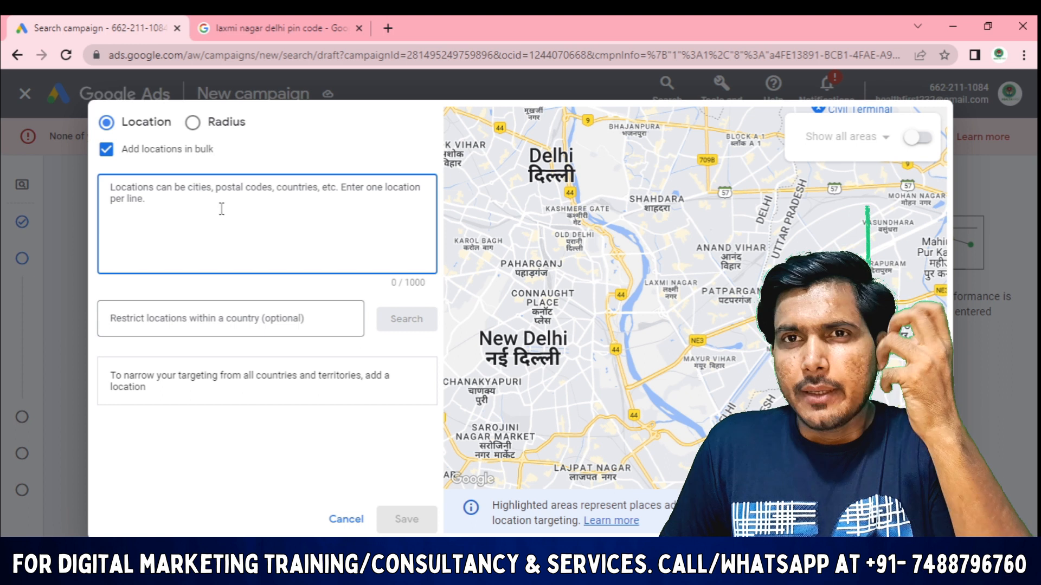
pyautogui.click(324, 17)
pyautogui.moveTo(240, 236); pyautogui.dragTo(137, 235)
pyautogui.hotkey('ctrl', 'c')
pyautogui.click(98, 27)
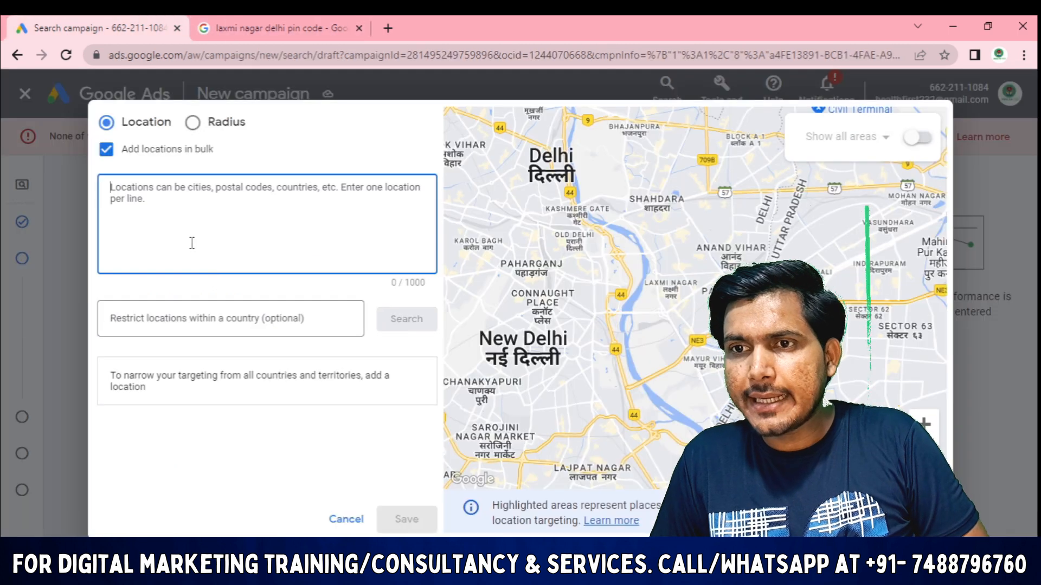
pyautogui.hotkey('ctrl', 'v')
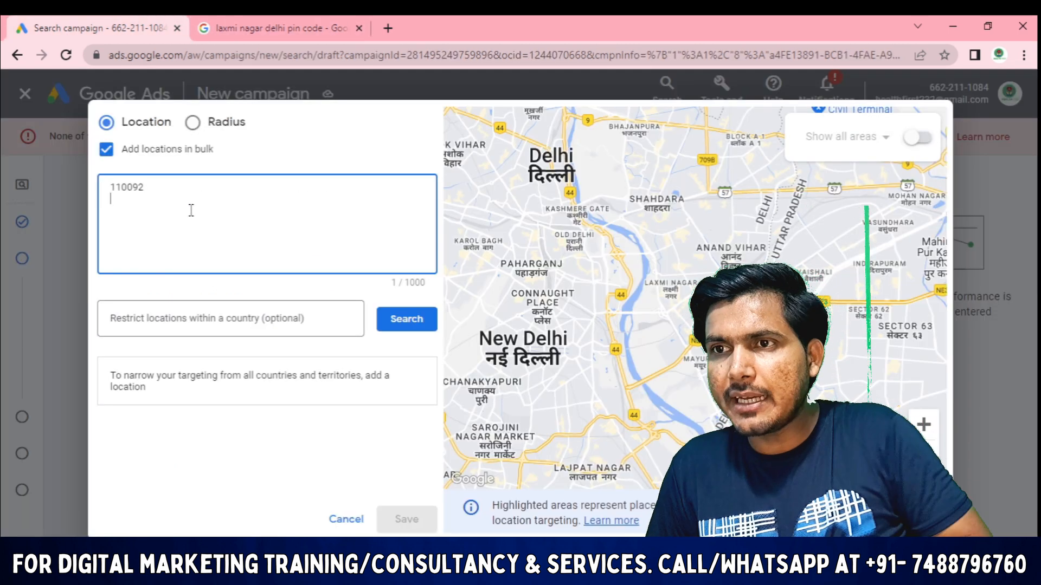
pyautogui.click(271, 28)
# Look up 'paharganj pin code' and add 110055 on a new line under 110092
pyautogui.click(388, 27)
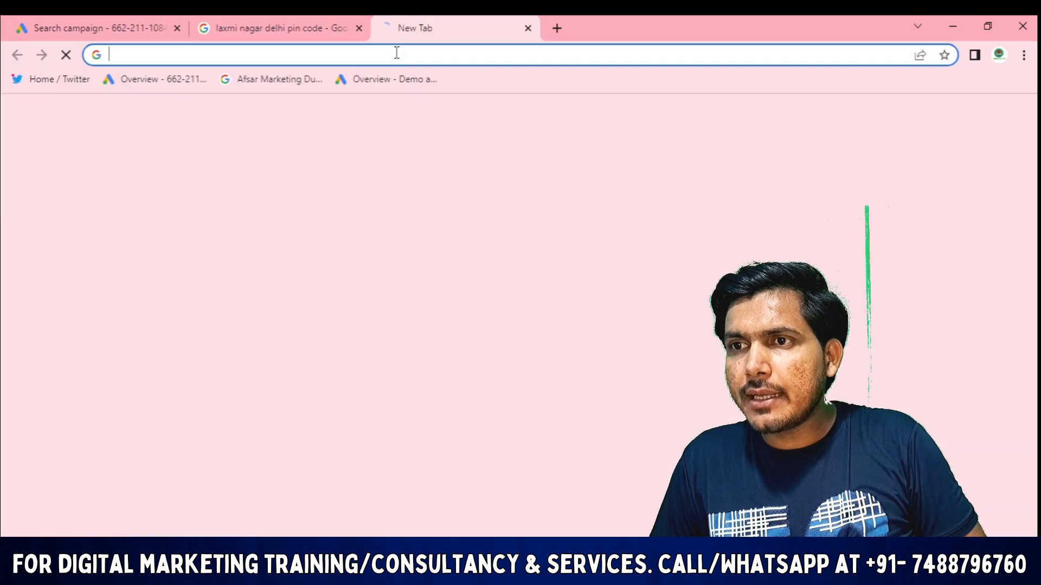
pyautogui.click(396, 55)
pyautogui.write('p')
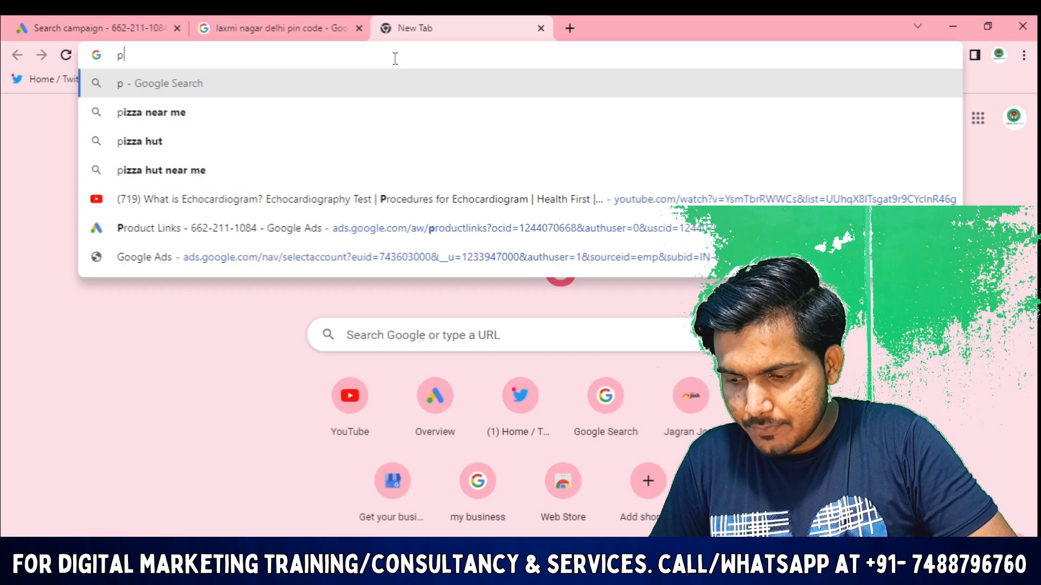
pyautogui.write('aharga')
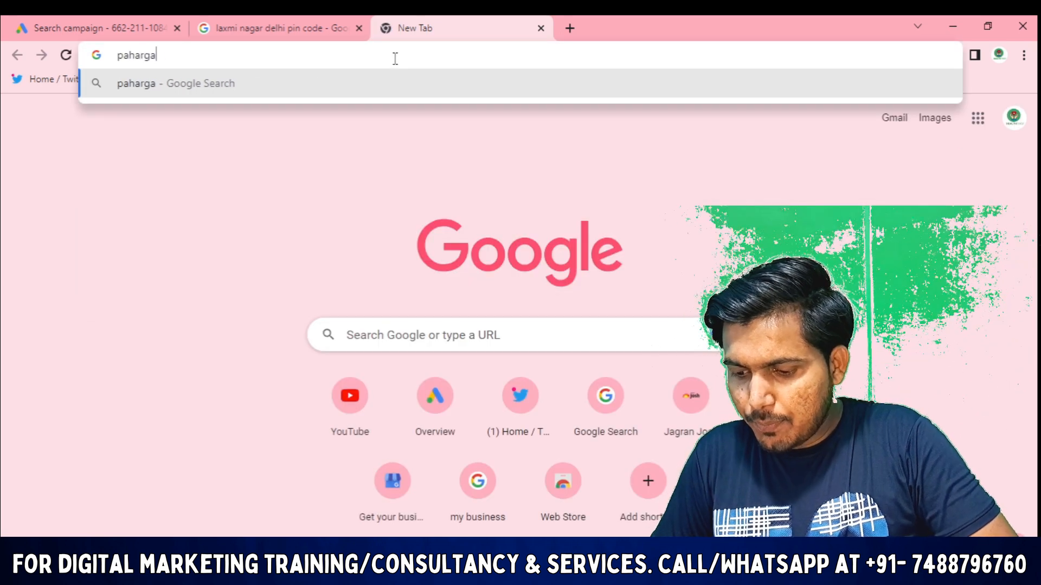
pyautogui.write('nj pin code')
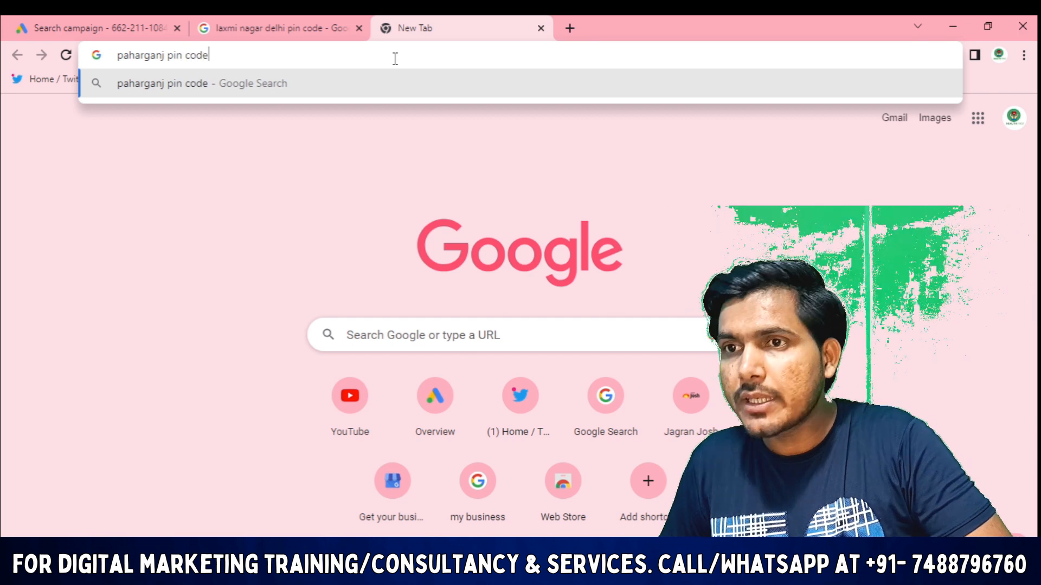
pyautogui.press('Return')
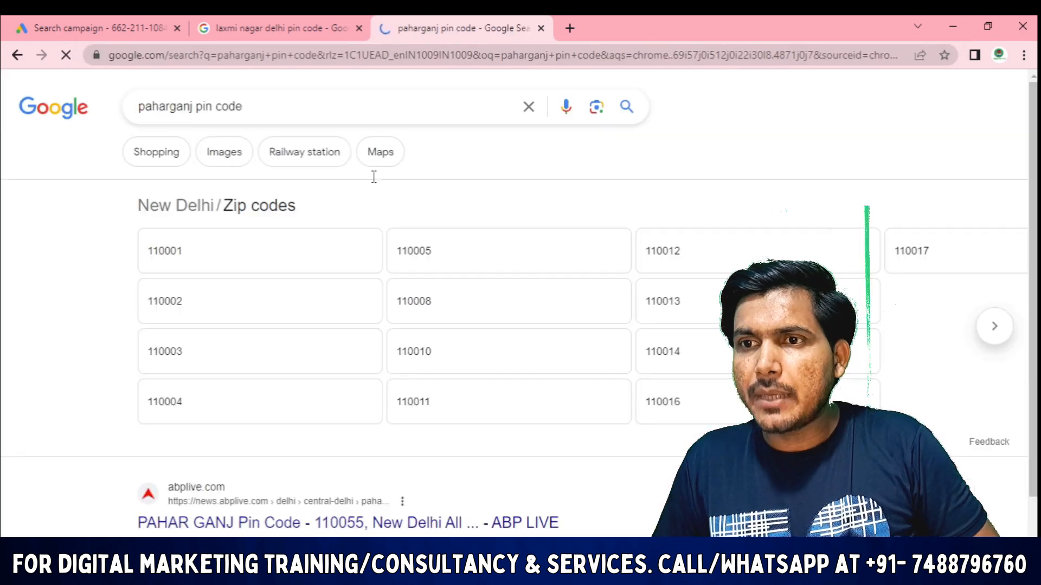
pyautogui.scroll(-1, 234, 479)
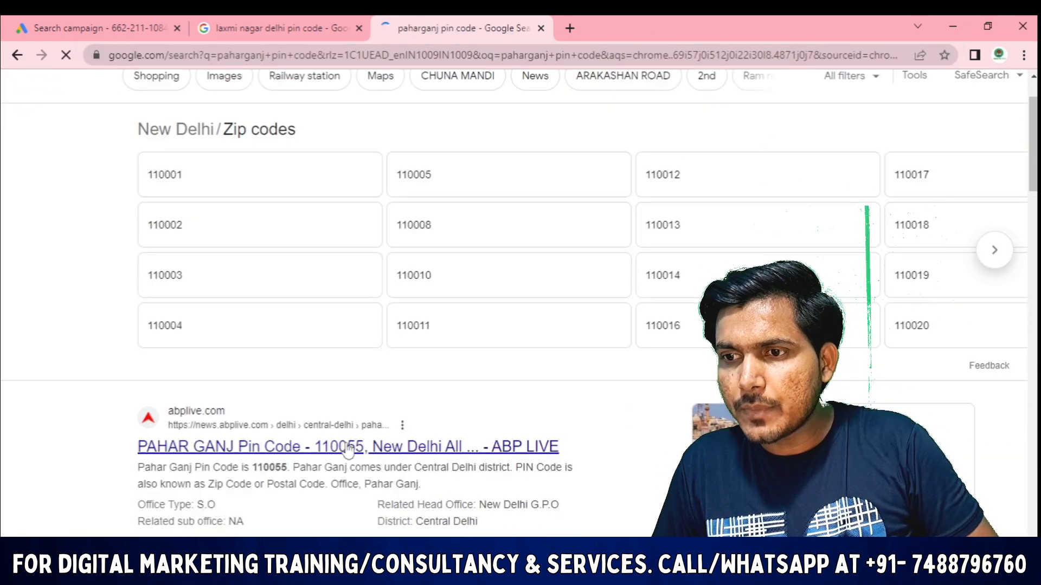
pyautogui.click(316, 448)
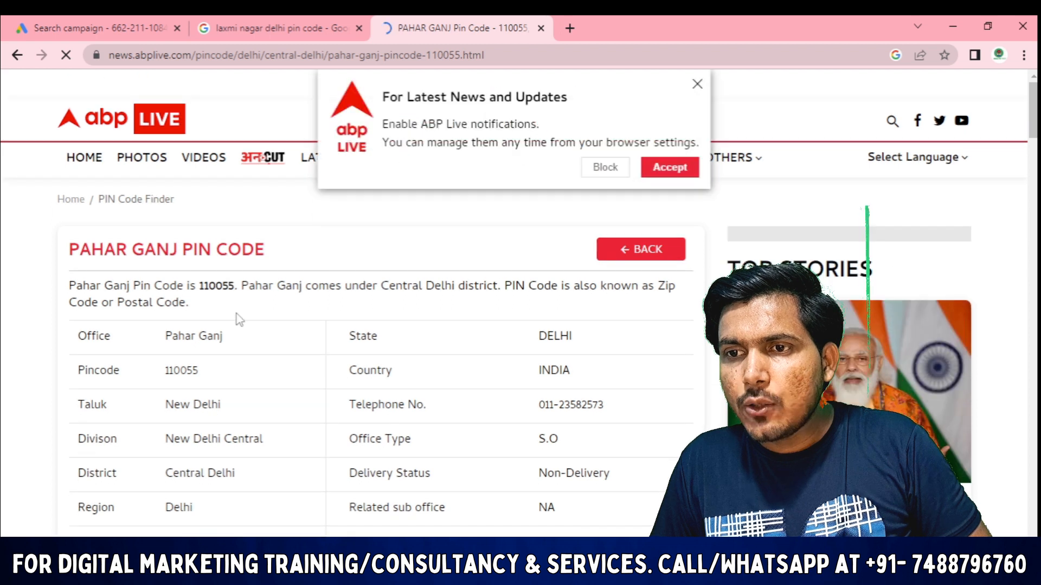
pyautogui.moveTo(212, 372); pyautogui.dragTo(161, 374)
pyautogui.hotkey('ctrl', 'c')
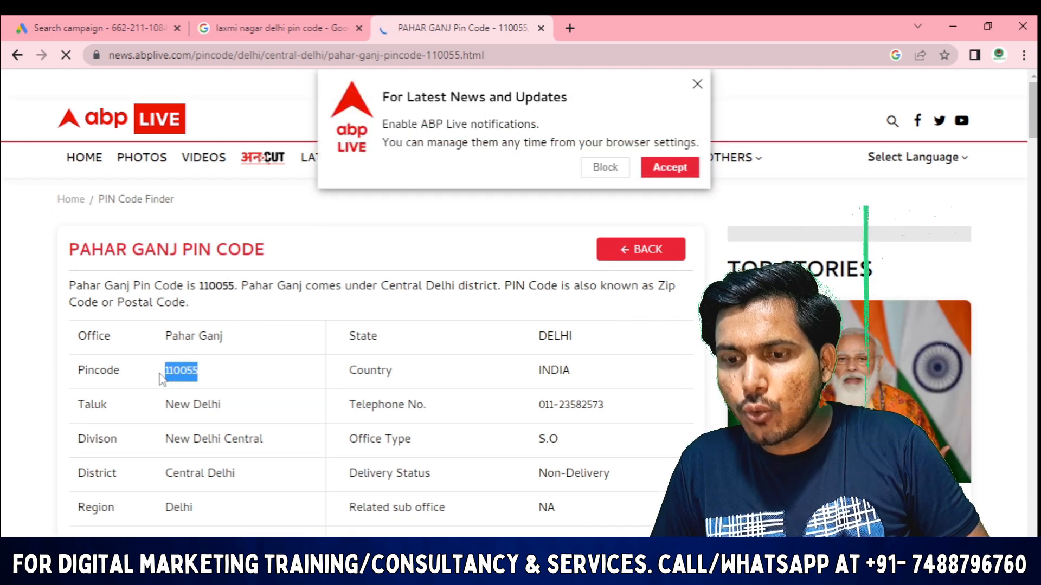
pyautogui.click(98, 27)
pyautogui.click(144, 217)
pyautogui.press('Return')
pyautogui.hotkey('ctrl', 'v')
# Search 'lajpat nagar pin code' and copy the 110024 PIN code
pyautogui.click(460, 21)
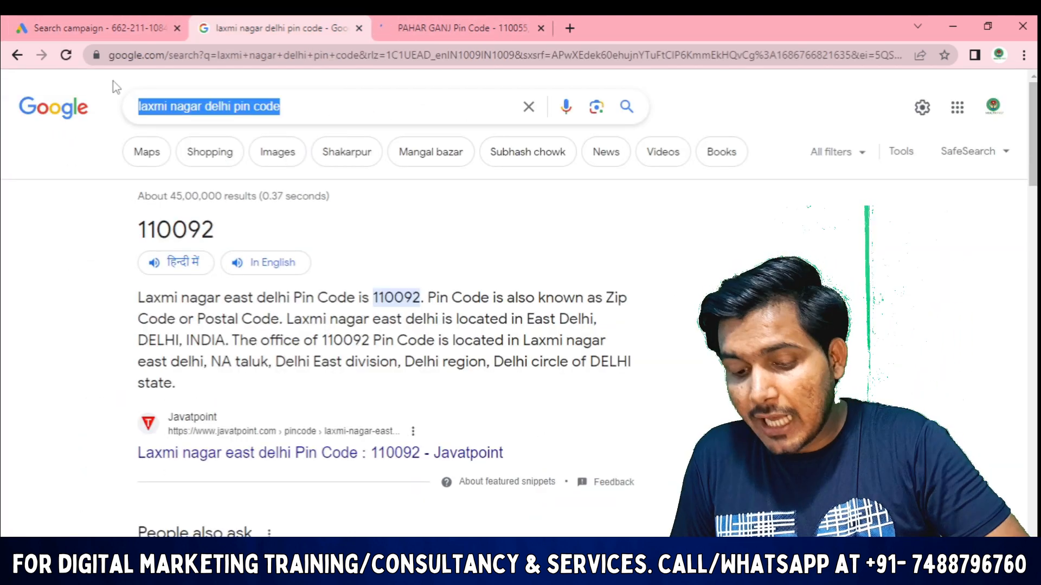
pyautogui.write('lajpat nagar pin code')
pyautogui.press('Return')
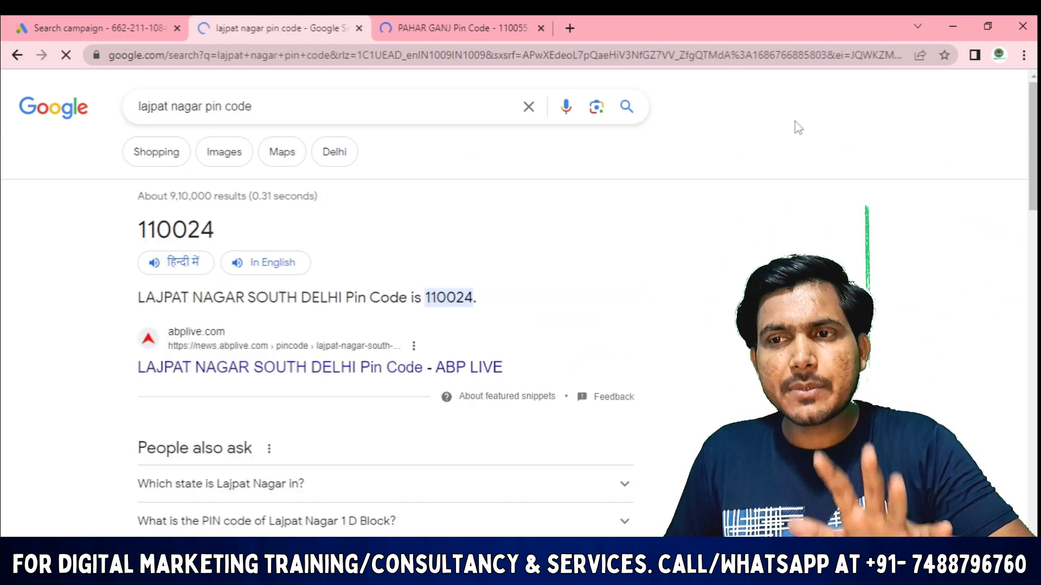
pyautogui.moveTo(229, 225); pyautogui.dragTo(130, 232)
pyautogui.hotkey('ctrl', 'c')
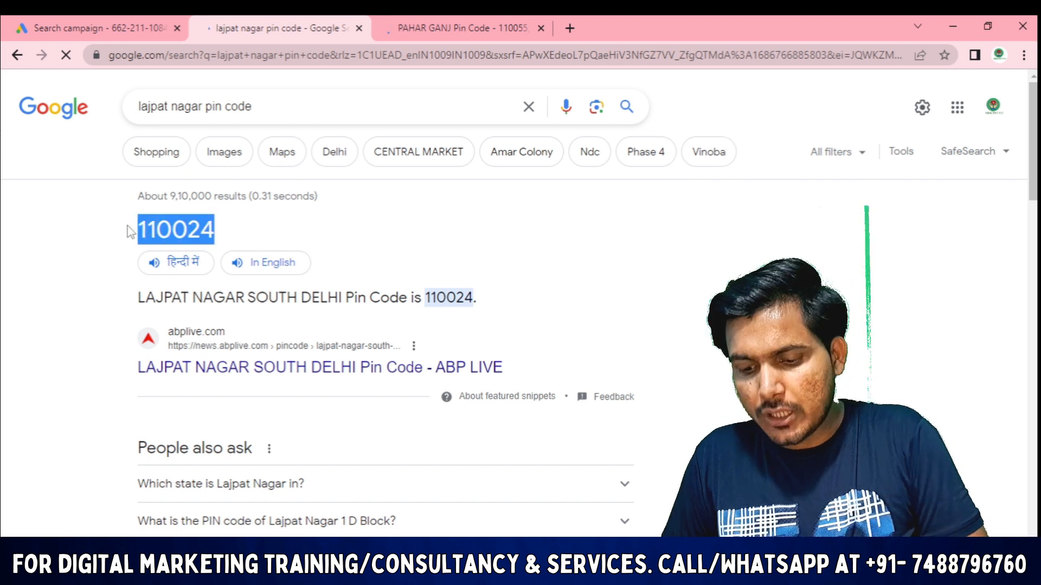
pyautogui.click(27, 28)
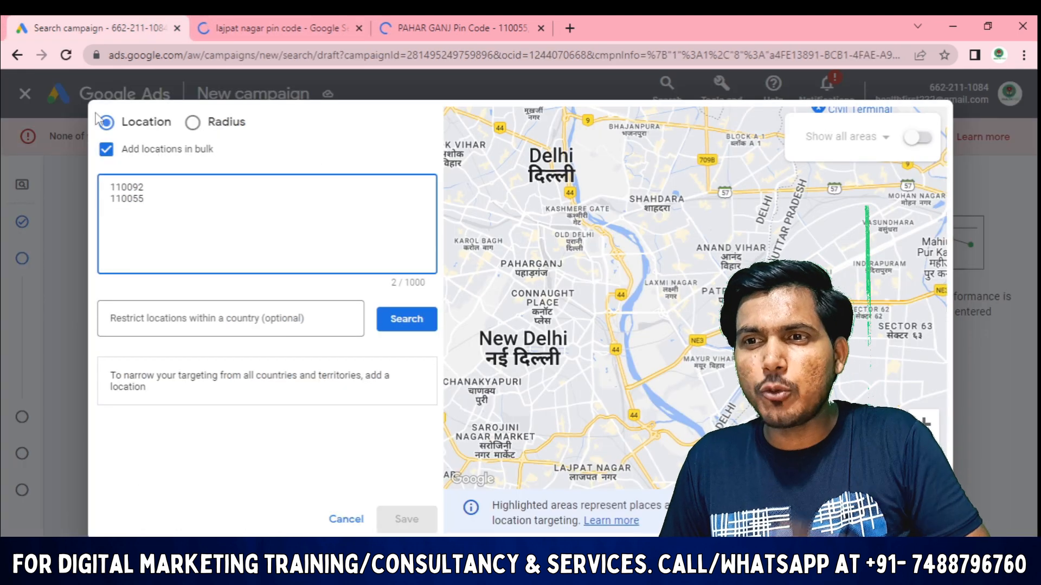
# Paste 110024 as the third bulk entry and look up matches for 110092, 110055 and 110024
pyautogui.hotkey('ctrl', 'v')
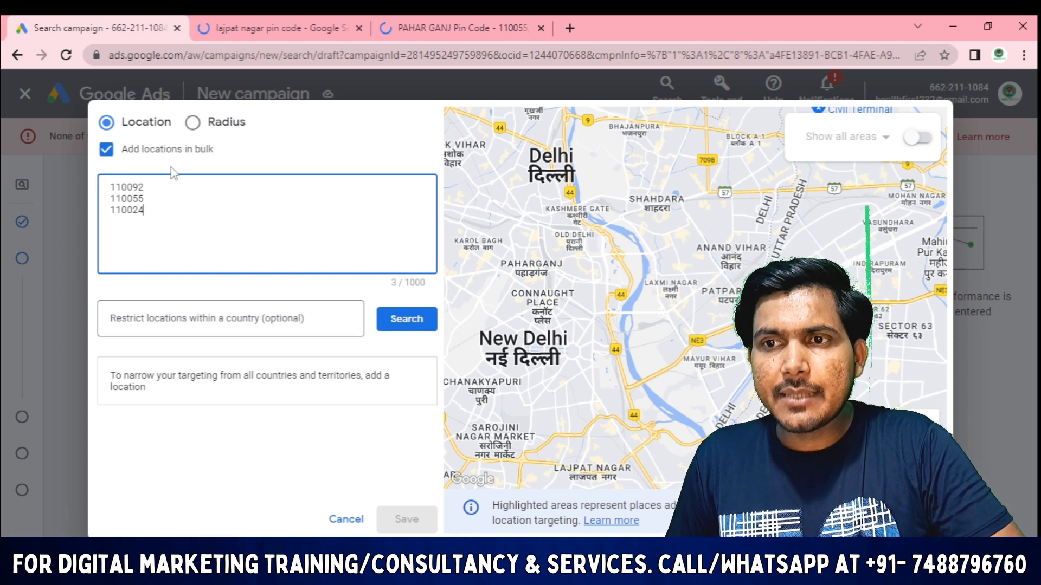
pyautogui.moveTo(154, 187); pyautogui.dragTo(106, 199)
pyautogui.moveTo(167, 213); pyautogui.dragTo(2, 200)
pyautogui.click(150, 223)
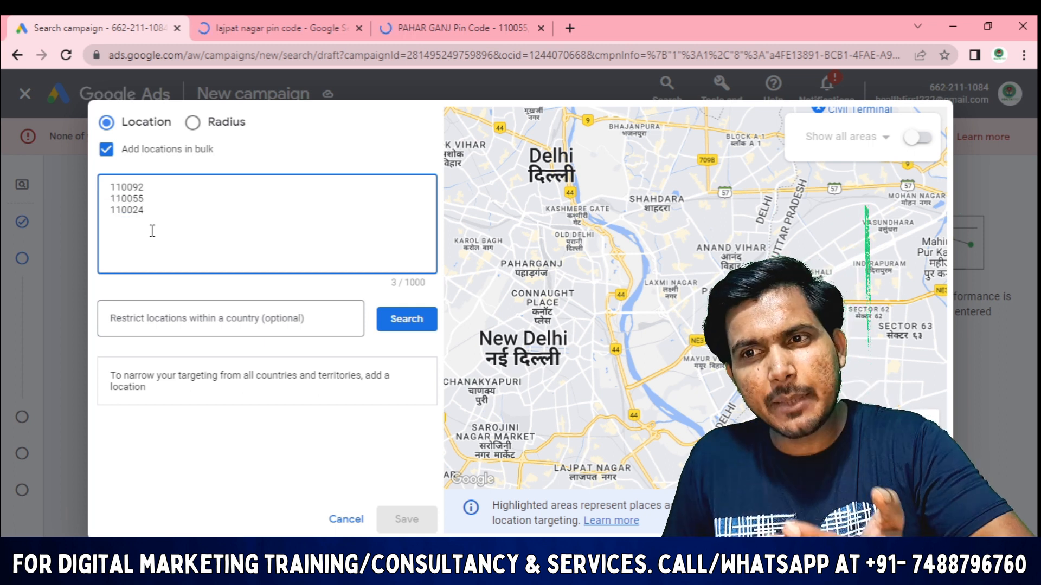
pyautogui.press('Return')
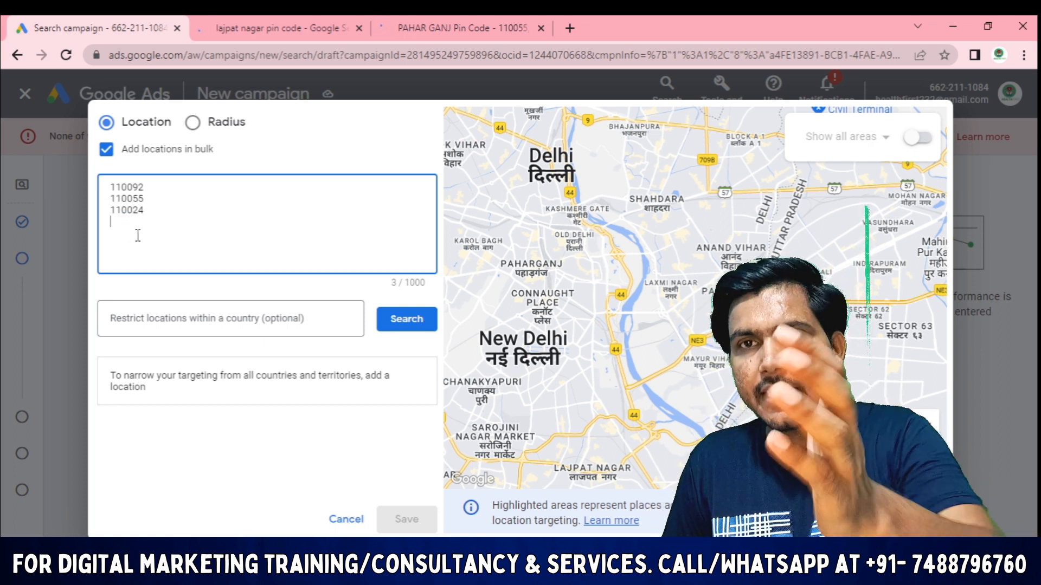
pyautogui.click(406, 320)
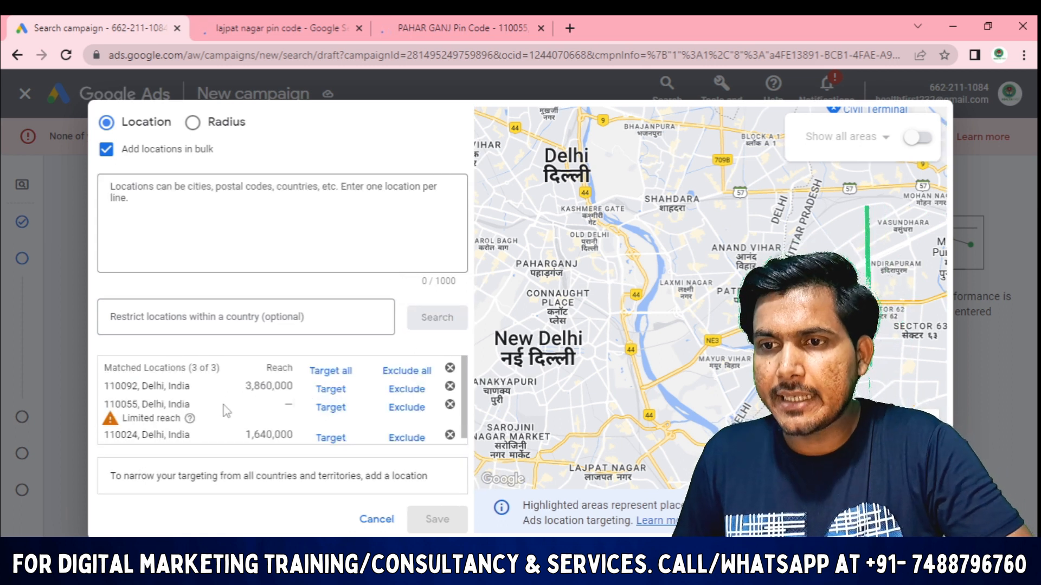
pyautogui.scroll(-1, 183, 430)
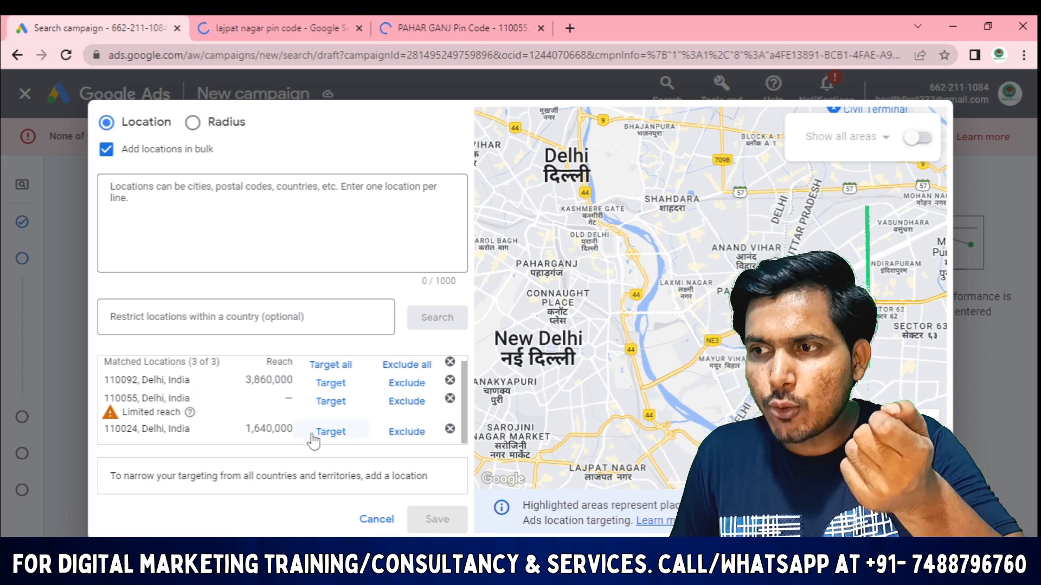
pyautogui.scroll(-2, 503, 333)
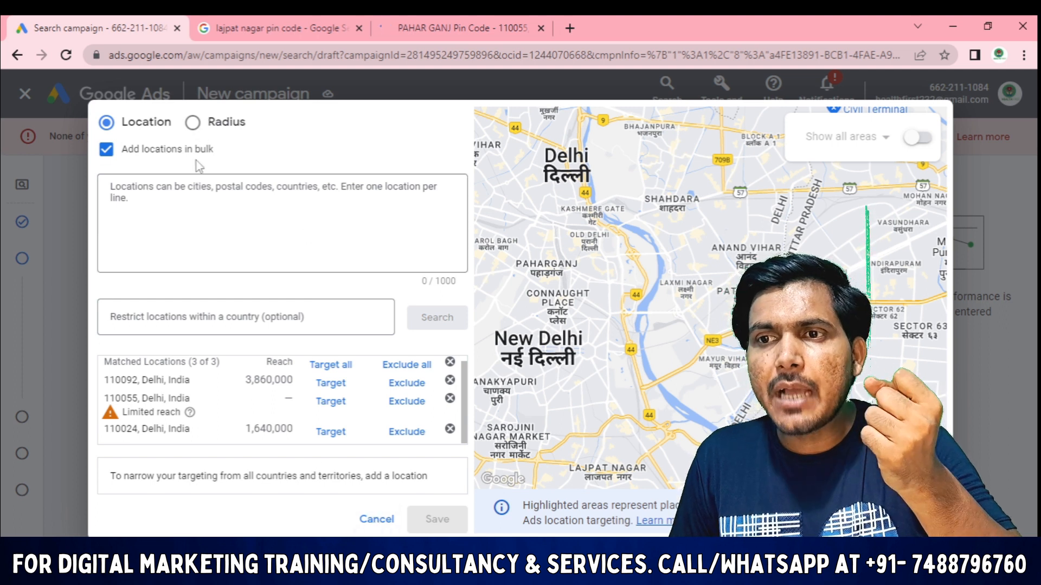
# Switch to Radius mode with kilometres as the unit and a 10 km distance
pyautogui.click(193, 121)
pyautogui.click(374, 205)
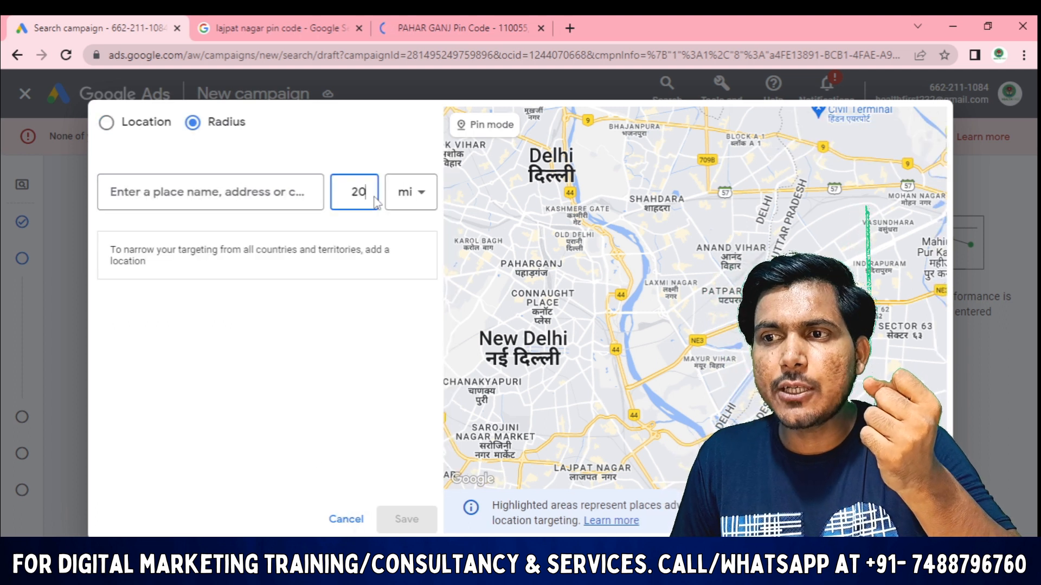
pyautogui.click(428, 205)
pyautogui.click(418, 245)
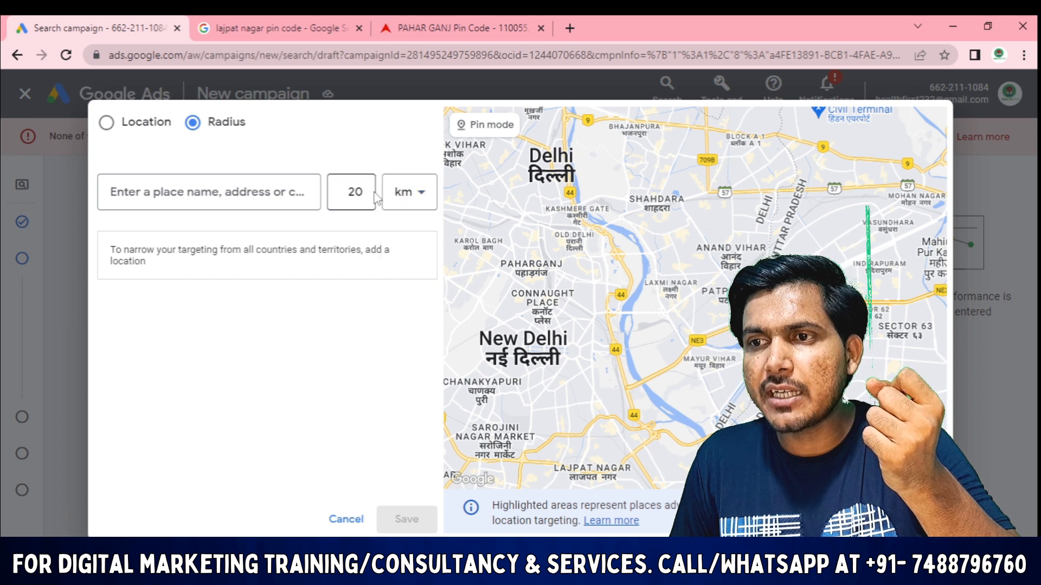
pyautogui.click(369, 201)
pyautogui.press('BackSpace')
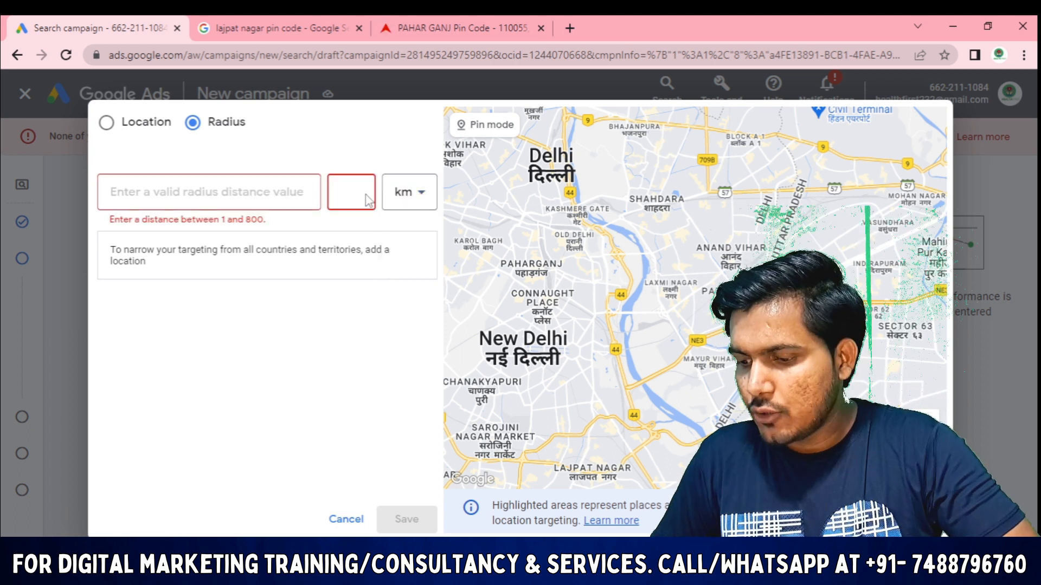
pyautogui.write('10')
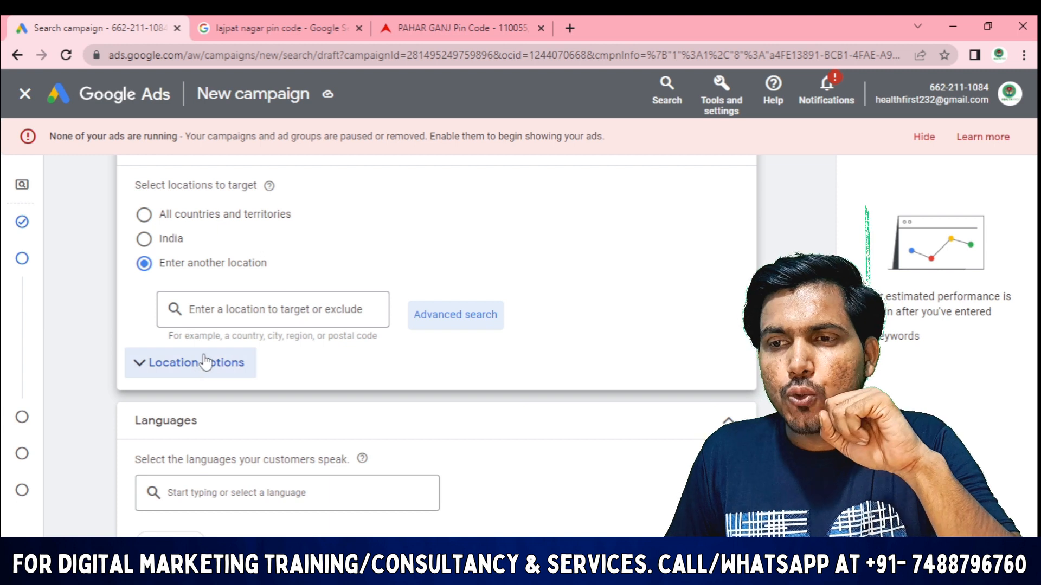
# Cancel Advanced search and review Location options, where Presence or interest (recommended) is selected
pyautogui.click(193, 363)
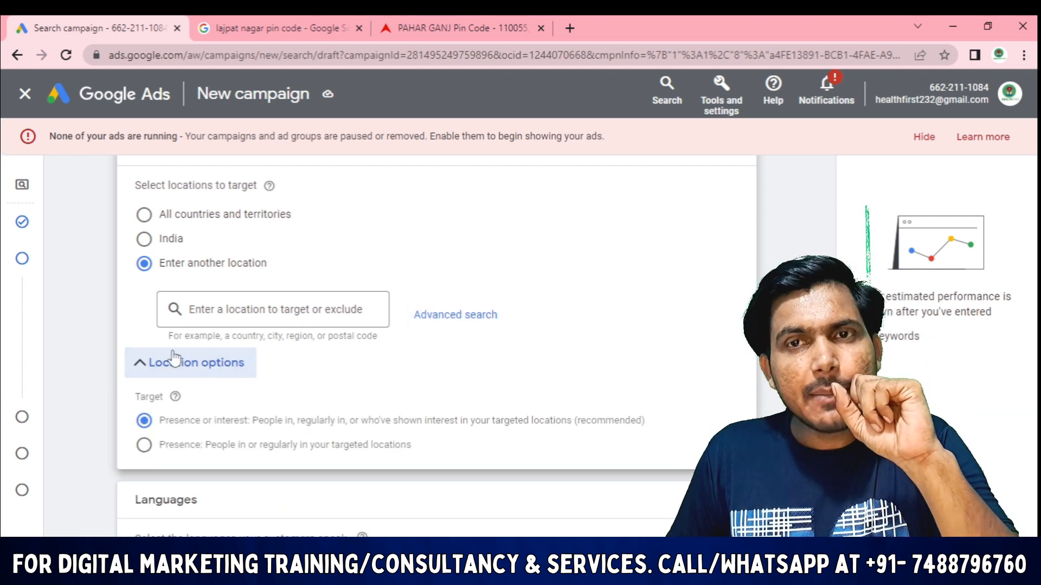
pyautogui.scroll(-1, 196, 352)
pyautogui.scroll(1, 200, 347)
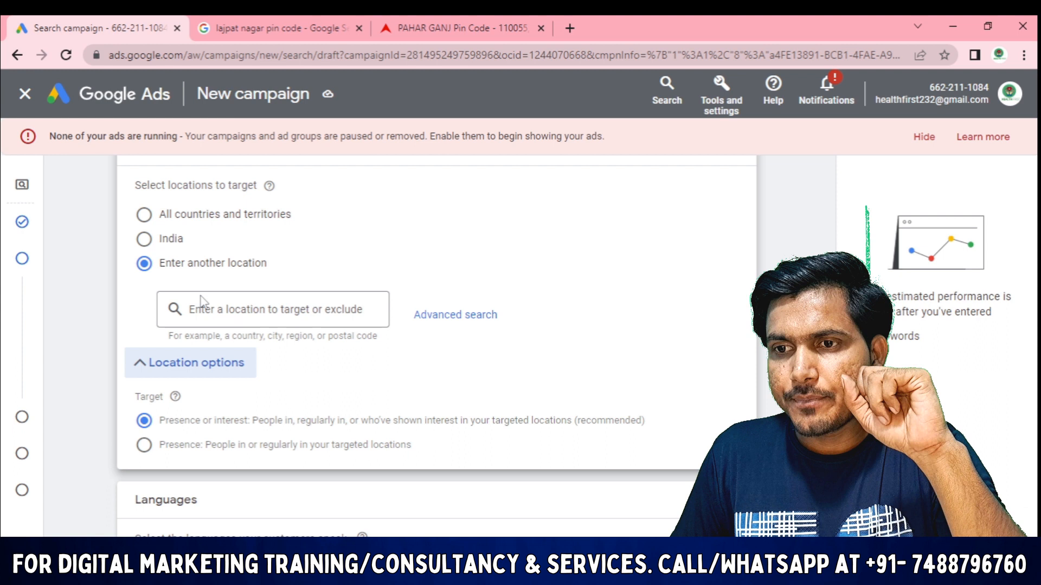
pyautogui.scroll(-1, 228, 380)
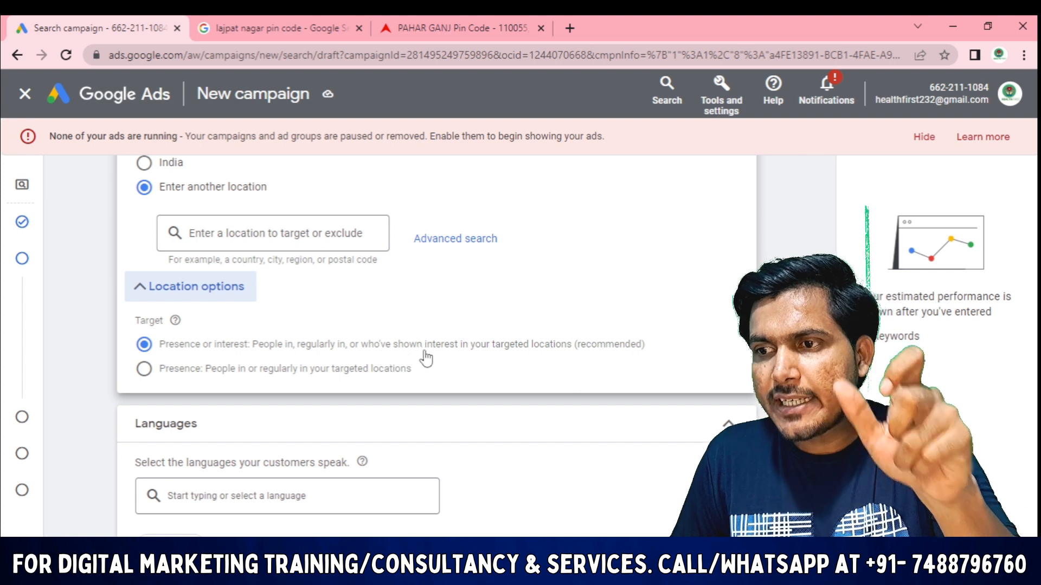
pyautogui.moveTo(671, 355); pyautogui.dragTo(591, 352)
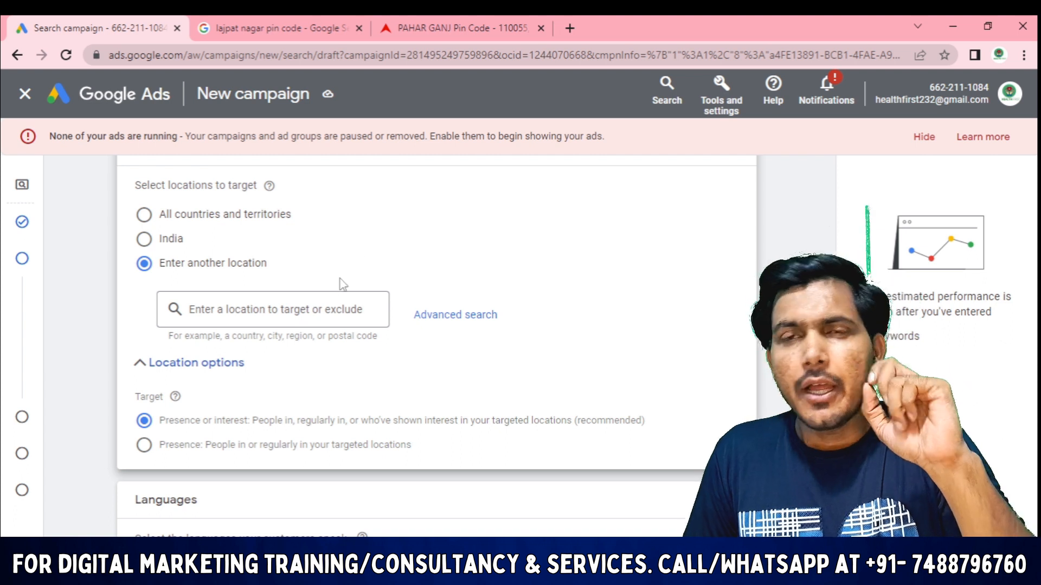
pyautogui.click(316, 312)
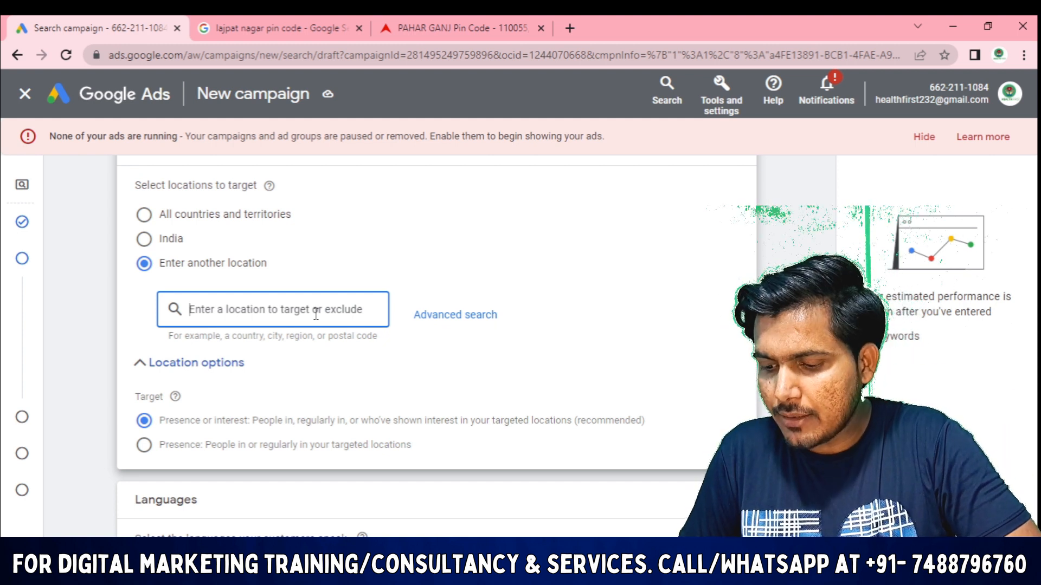
# Search 'mukharji nagar de' and target postal code 110009, Delhi, India (reach 1,710,000)
pyautogui.write('mukha')
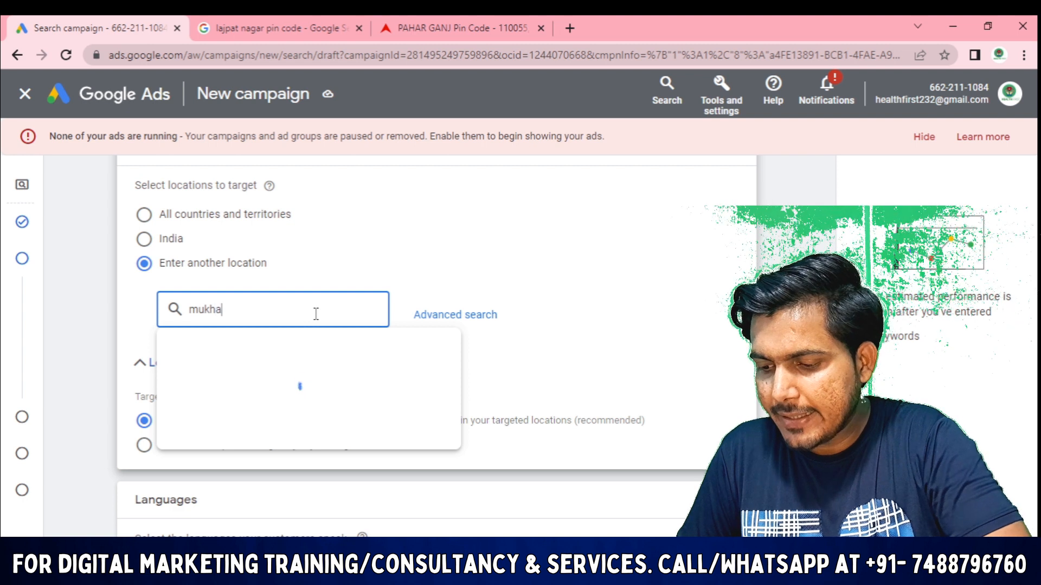
pyautogui.write('rji ')
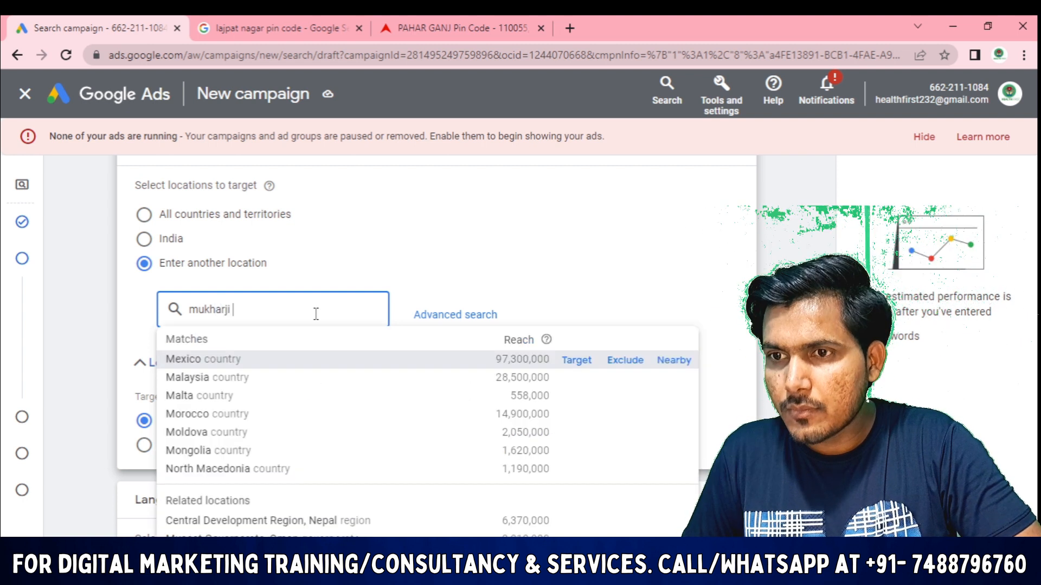
pyautogui.write('naga')
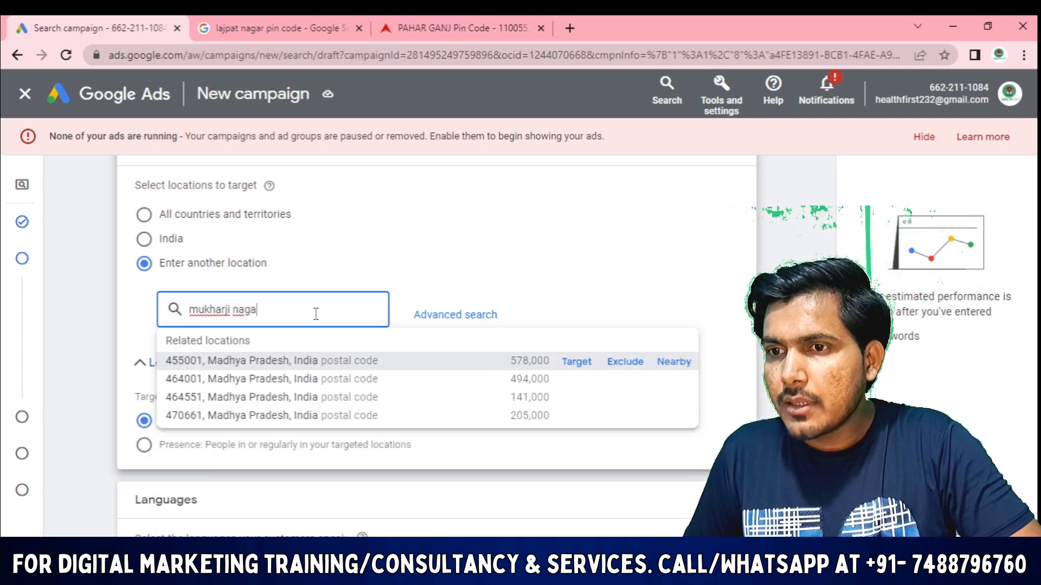
pyautogui.write('r')
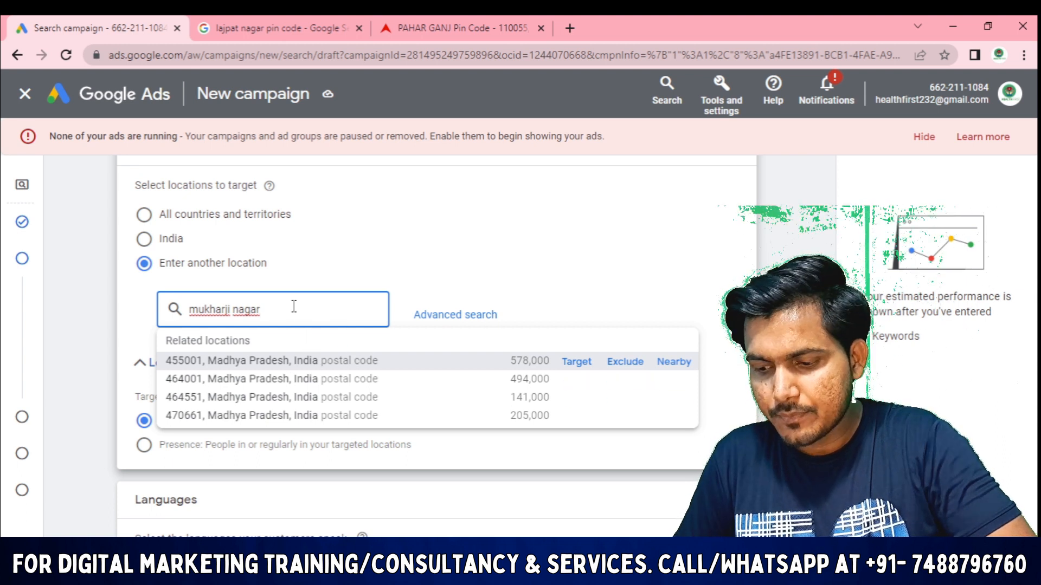
pyautogui.write(' delhi')
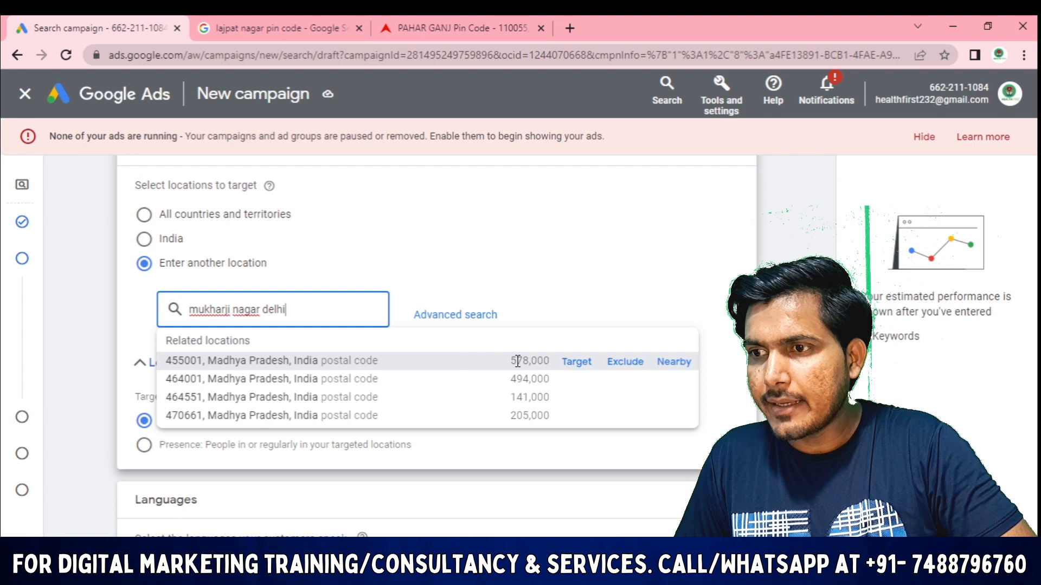
pyautogui.click(575, 361)
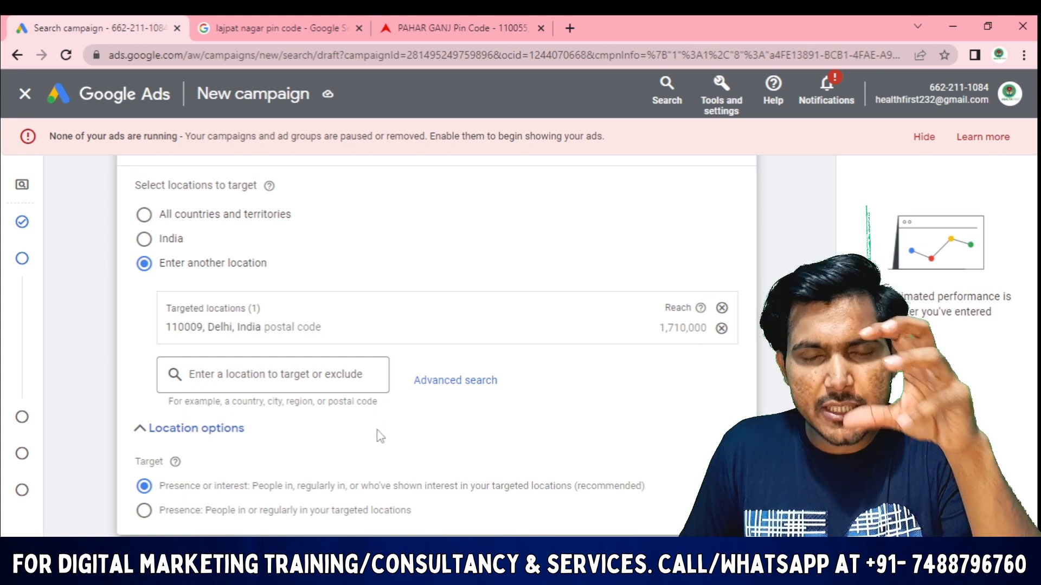
# Toggle the Location options target between Presence and Presence or interest, ending on Presence
pyautogui.scroll(-1, 379, 437)
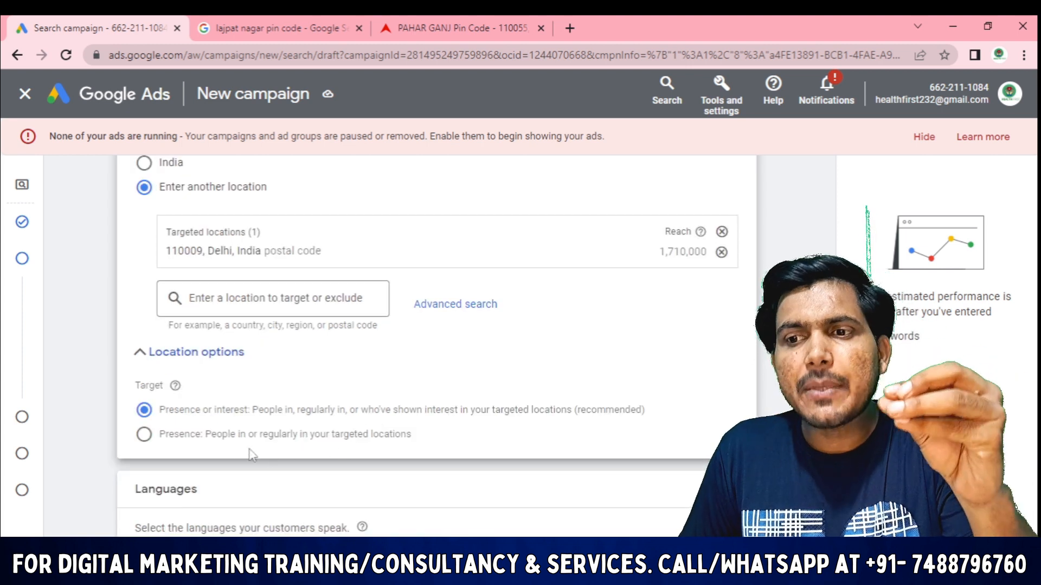
pyautogui.click(145, 436)
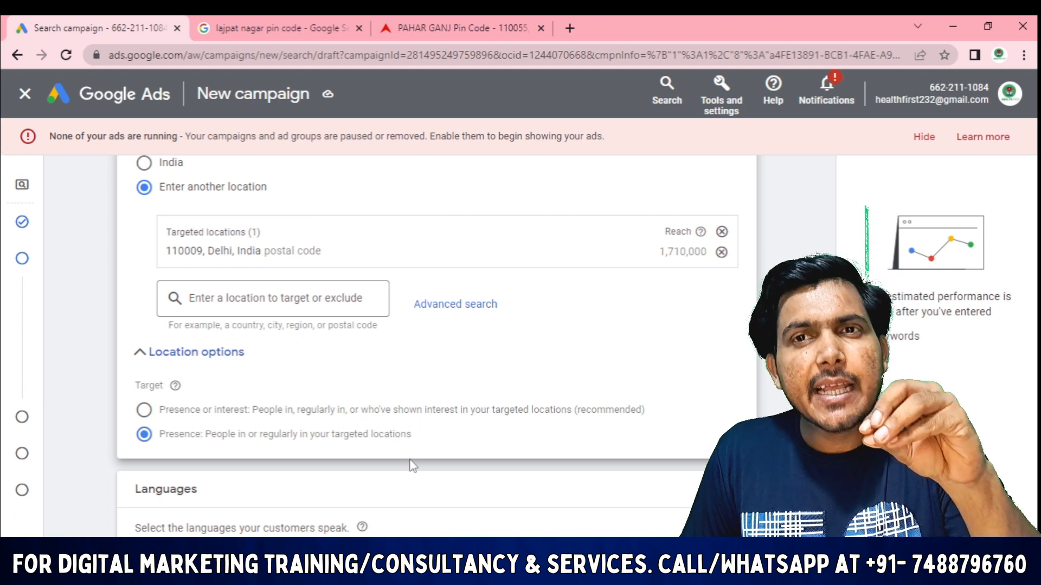
pyautogui.scroll(-1, 326, 444)
pyautogui.click(145, 338)
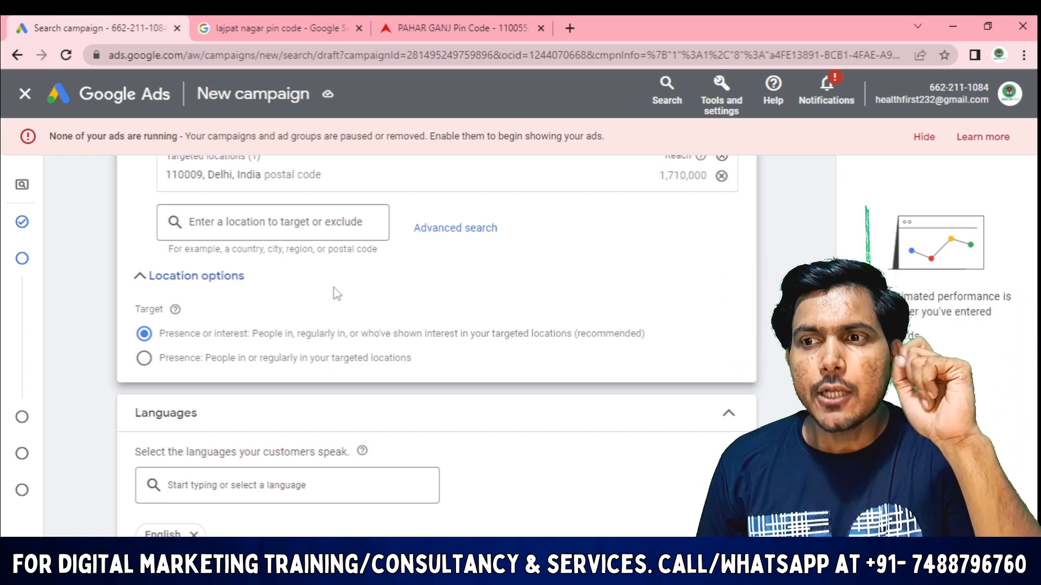
pyautogui.click(145, 358)
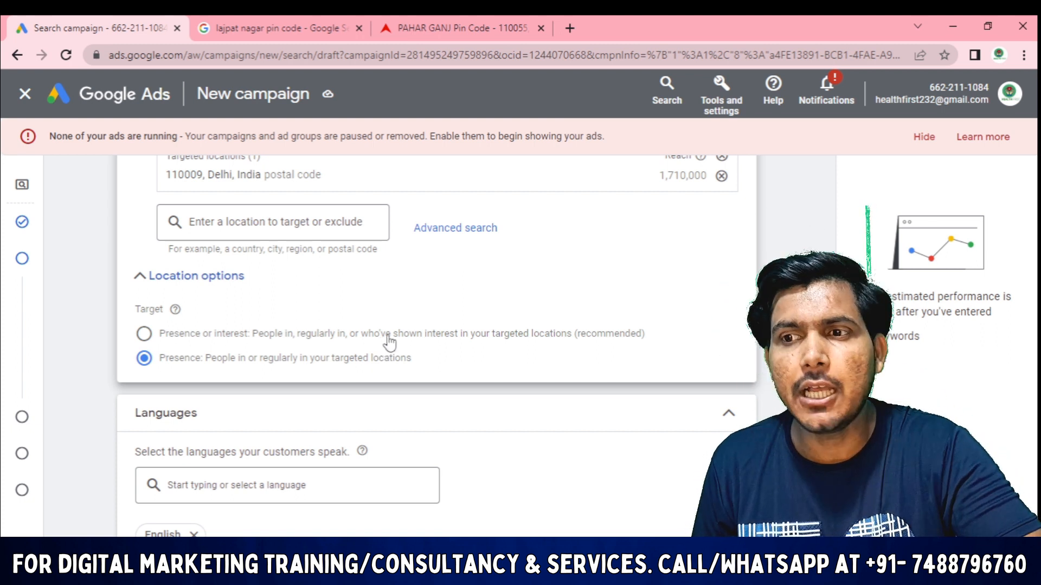
# Restore the recommended Presence or interest targeting for postal code 110009
pyautogui.click(144, 333)
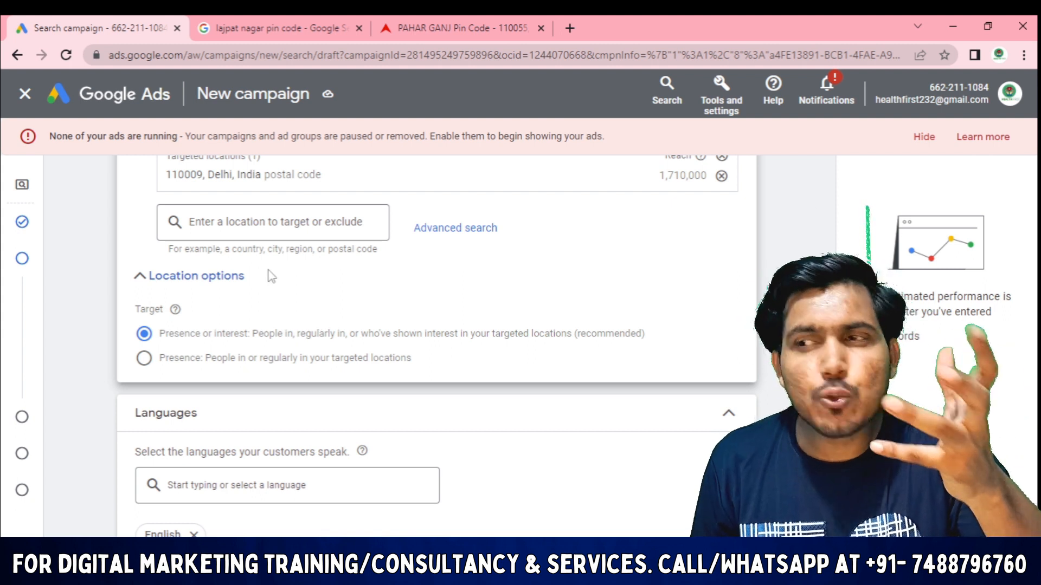
pyautogui.scroll(1, 391, 338)
pyautogui.scroll(-1, 300, 313)
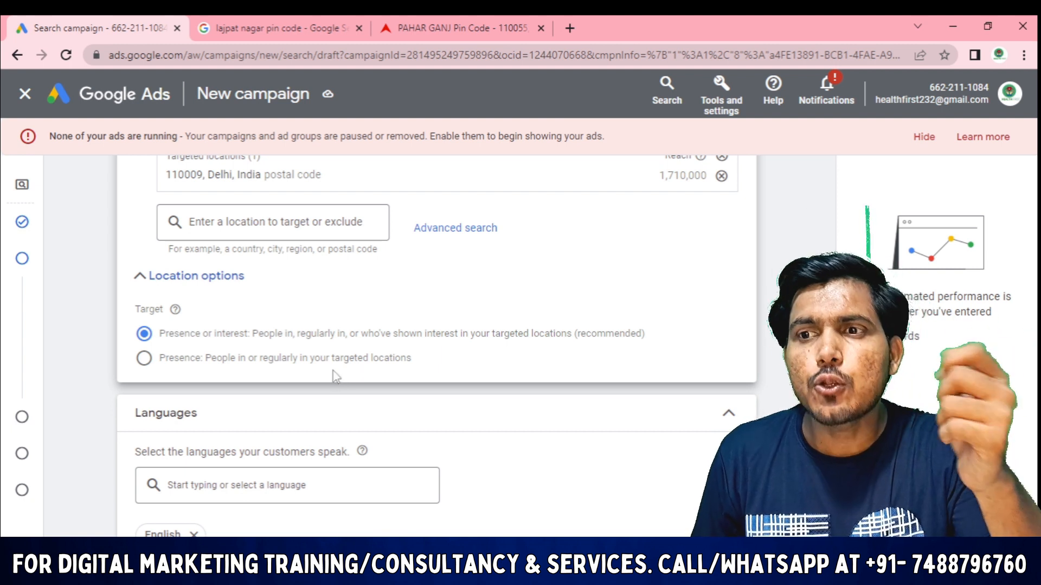
pyautogui.click(273, 229)
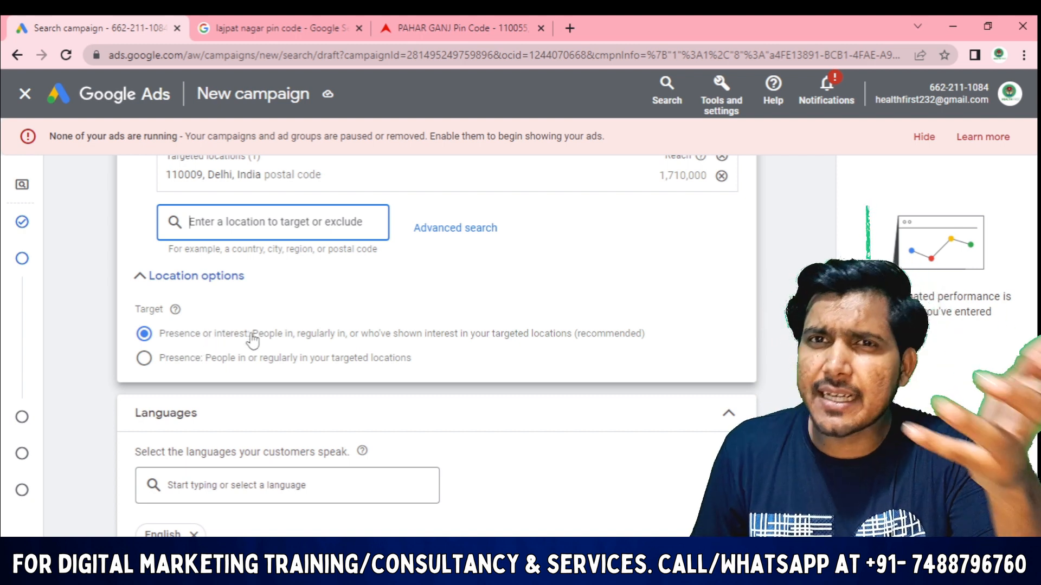
pyautogui.click(144, 334)
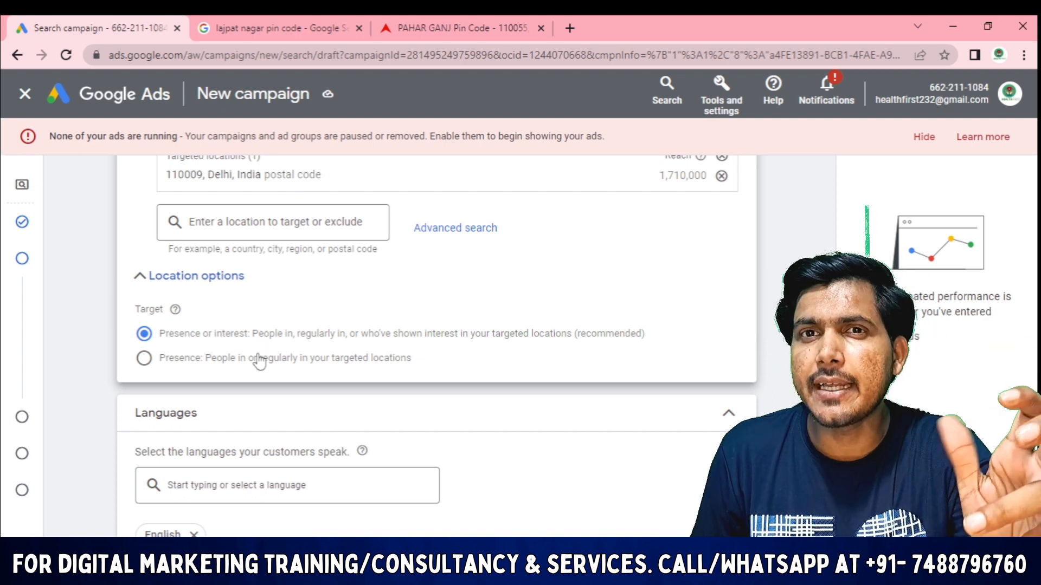
pyautogui.scroll(1, 262, 351)
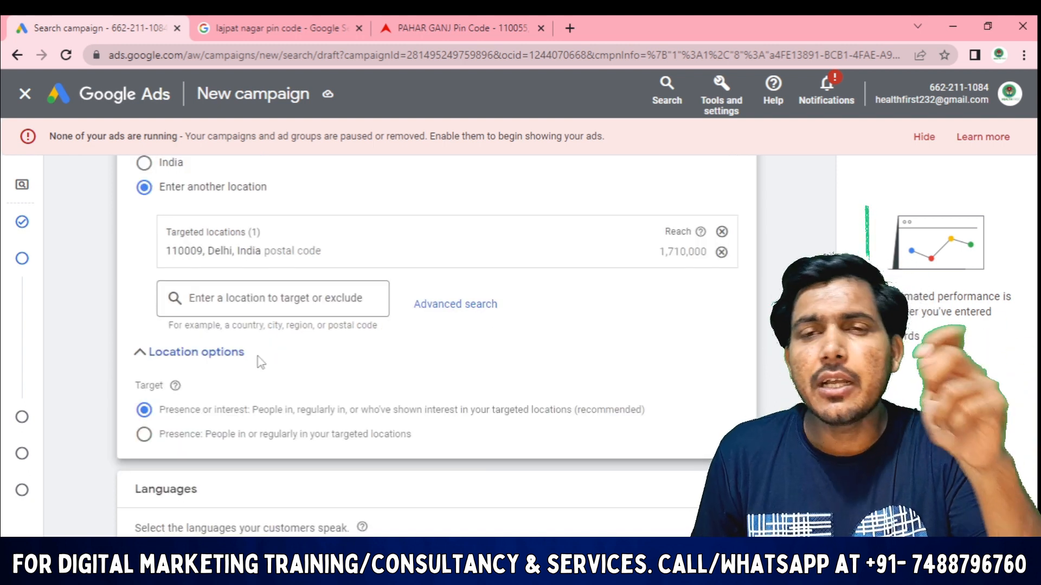
pyautogui.scroll(1, 516, 383)
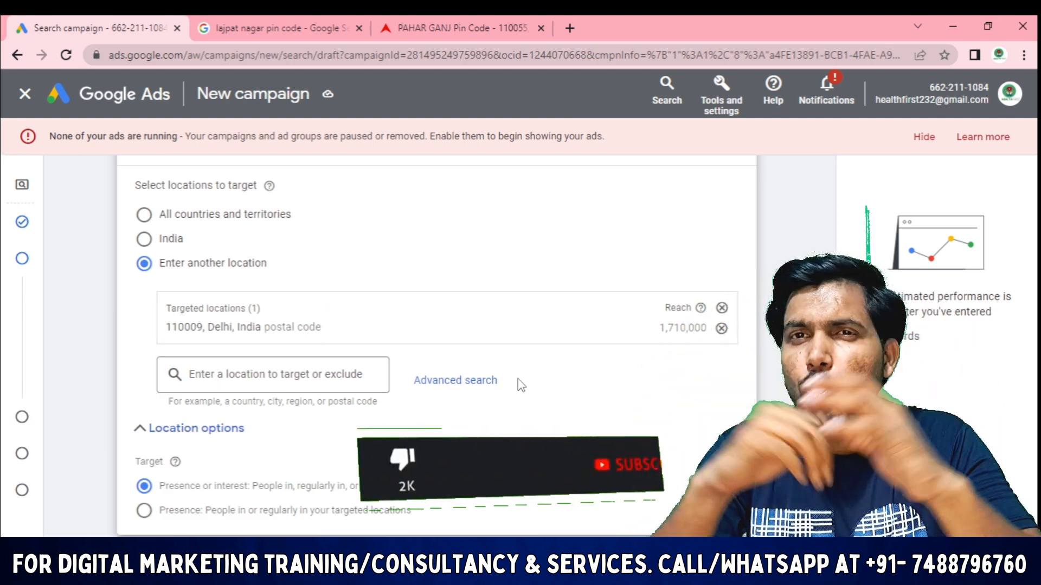